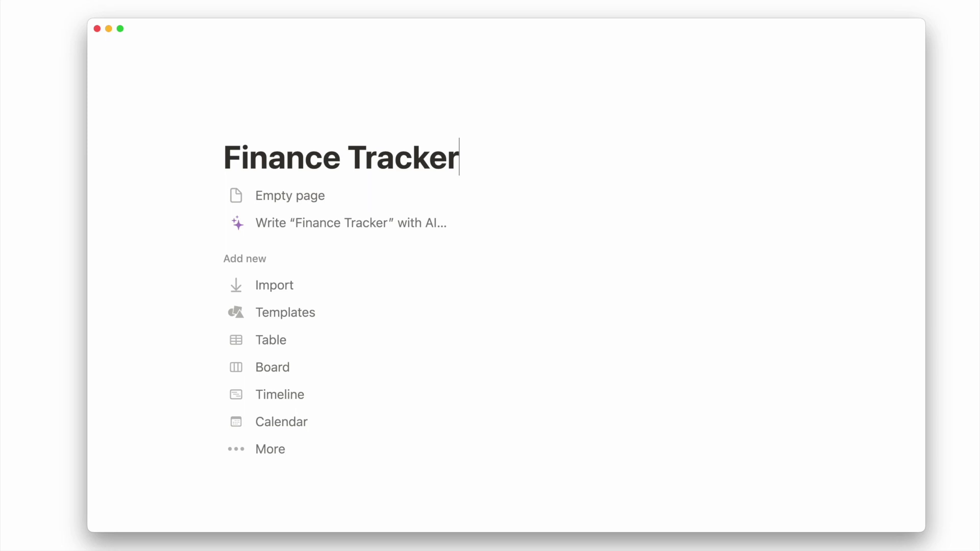
Step: Make the Finance Tracker page full width and insert a new table database with /table
left_click(903, 31)
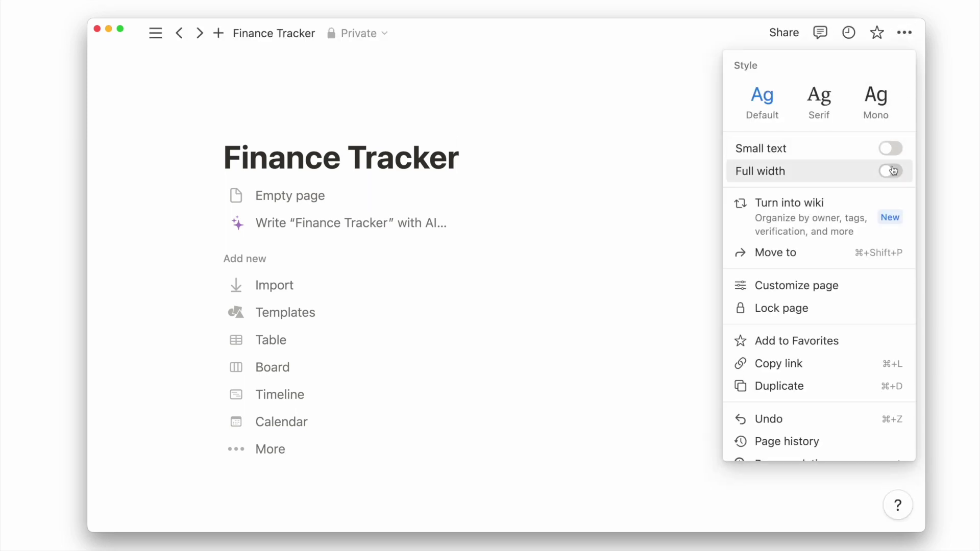
left_click(438, 192)
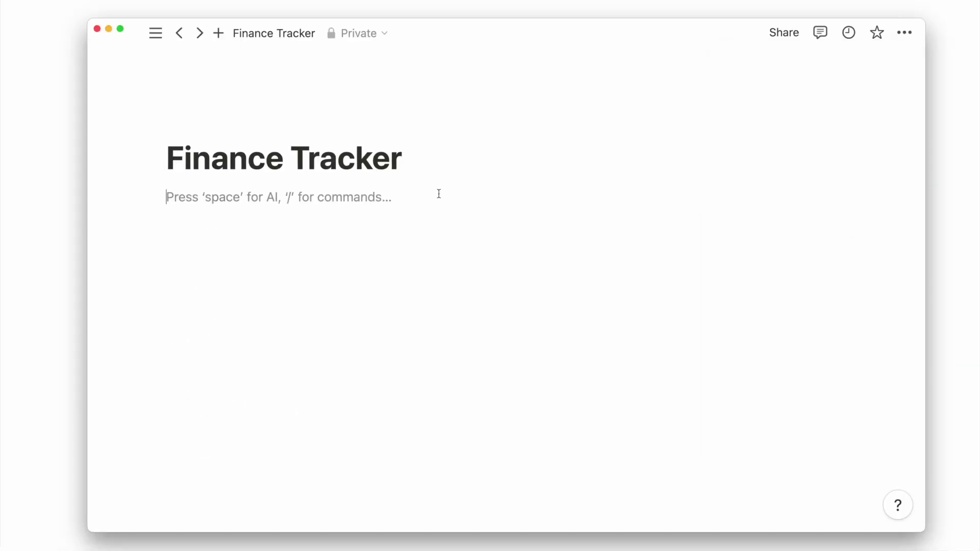
type("/table")
left_click(302, 433)
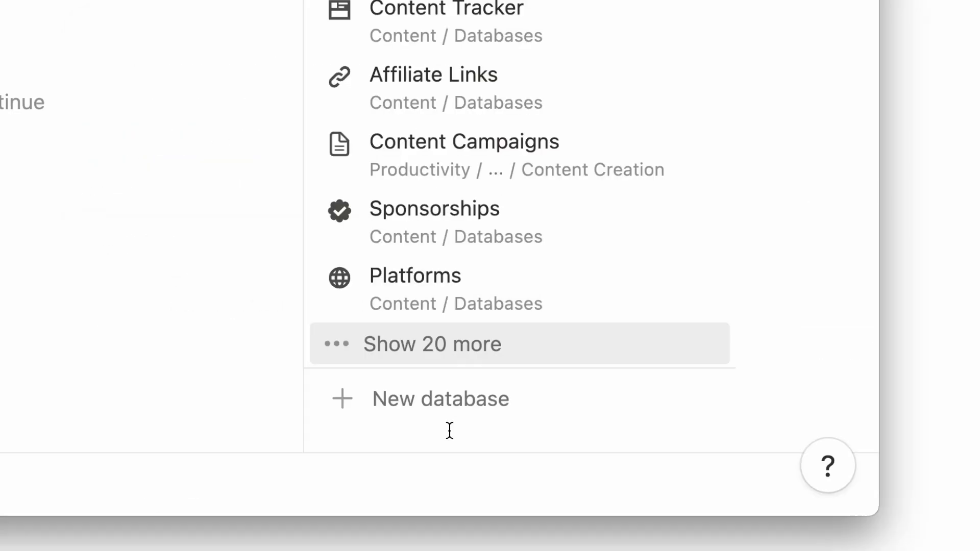
left_click(445, 400)
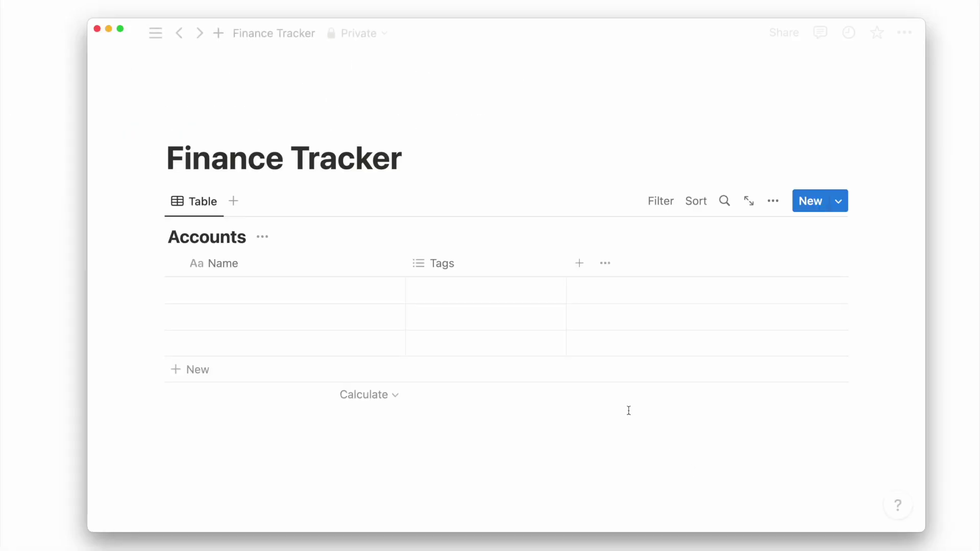
Step: Delete the Tags property and turn off vertical lines in the table layout
left_click(595, 280)
left_click(498, 467)
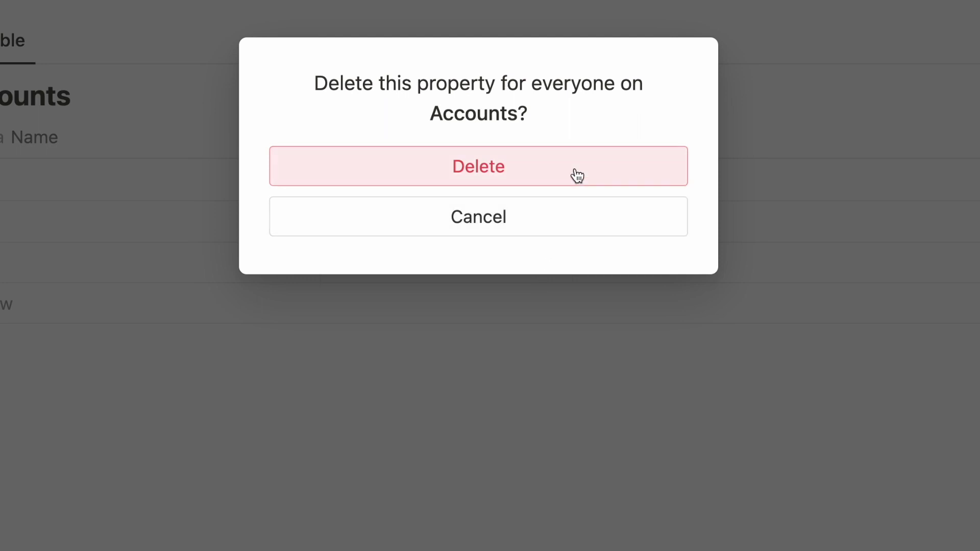
left_click(577, 177)
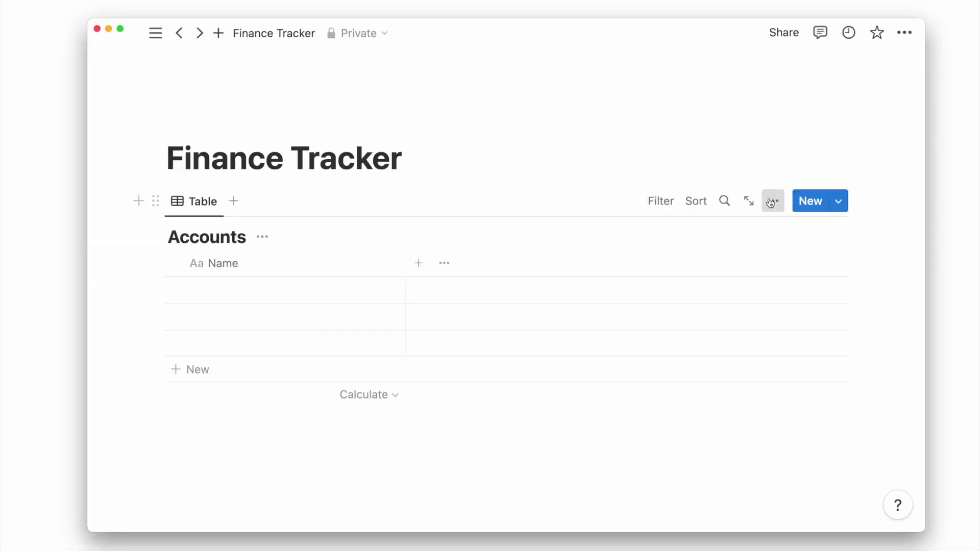
left_click(773, 201)
left_click(736, 267)
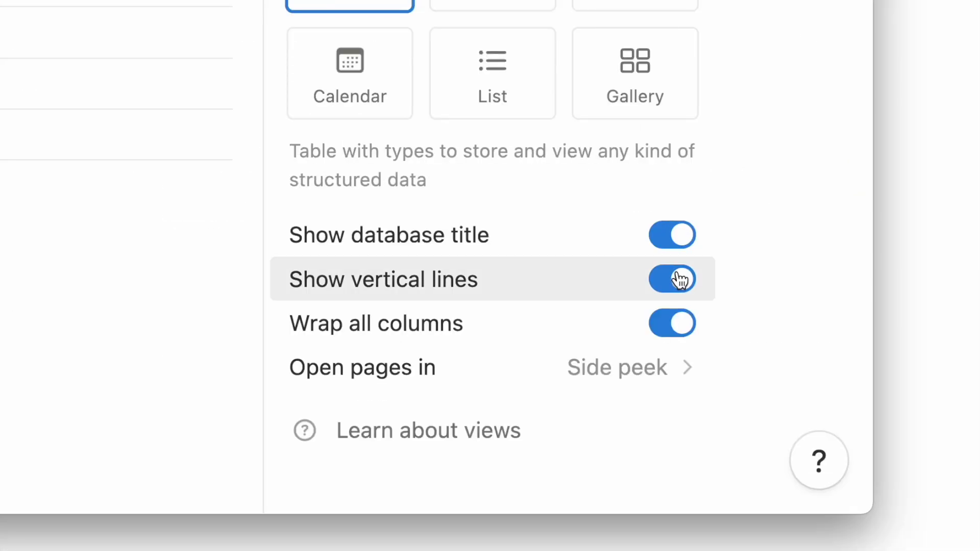
left_click(680, 279)
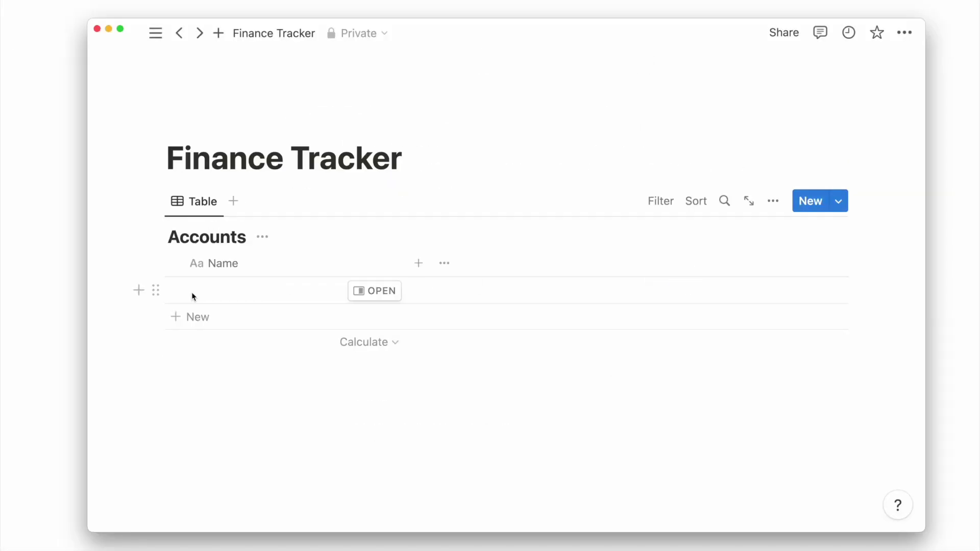
Step: Name the first row Bank Account and add a US Dollar Number column called Starting Balance
left_click(192, 292)
type("Bank Account")
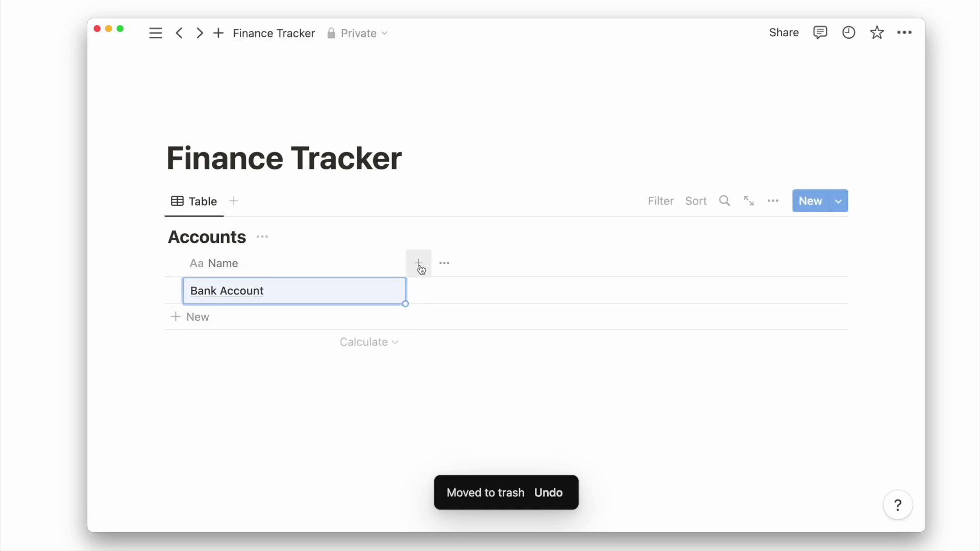
left_click(419, 263)
type("number")
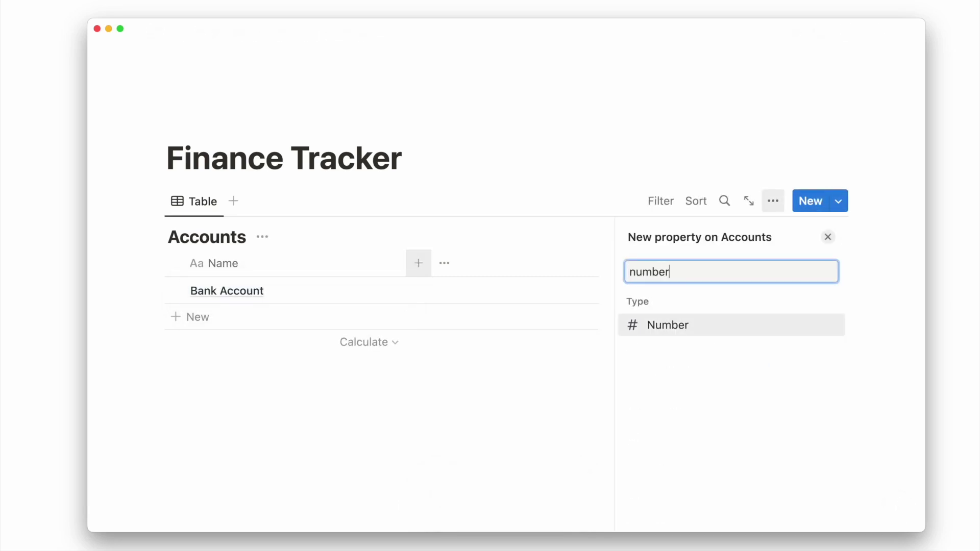
key("Return")
type("Starting Balance")
key("Return")
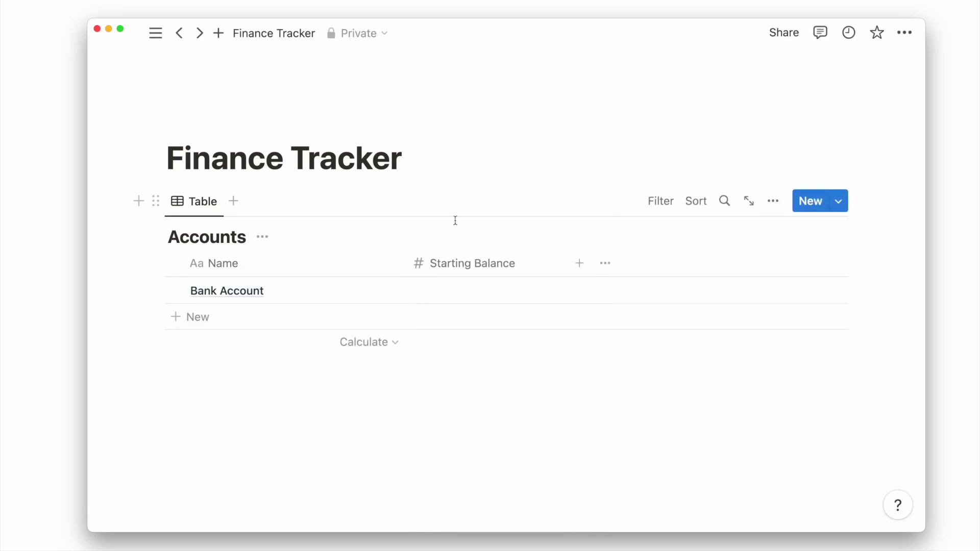
left_click(424, 301)
left_click(369, 293)
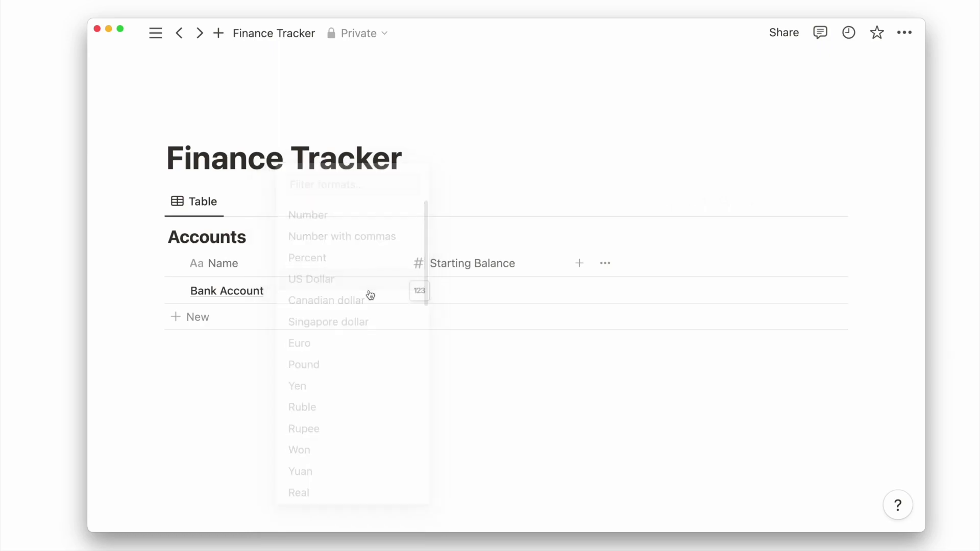
Step: Narrow the Name column and enter a 1000 starting balance for Bank Account
left_click_drag(407, 270, 301, 273)
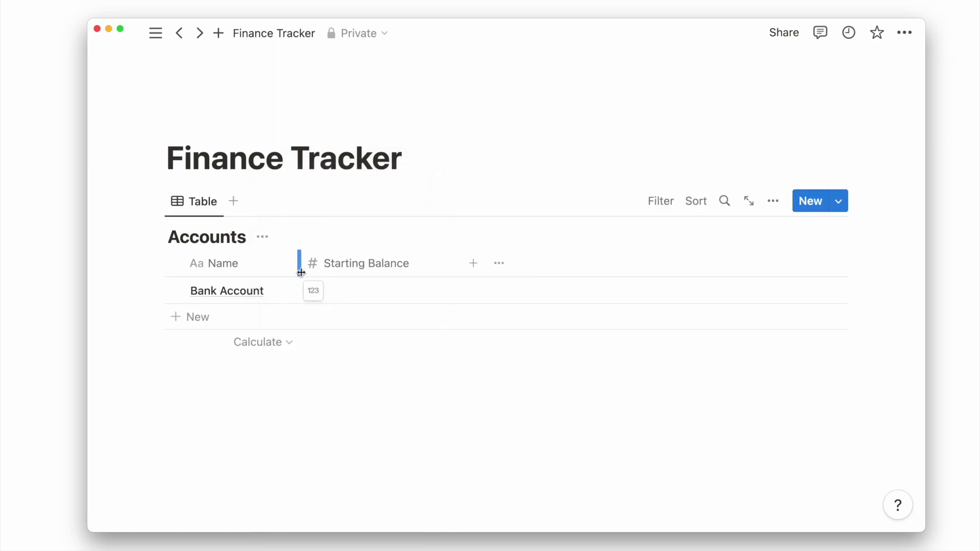
left_click(356, 290)
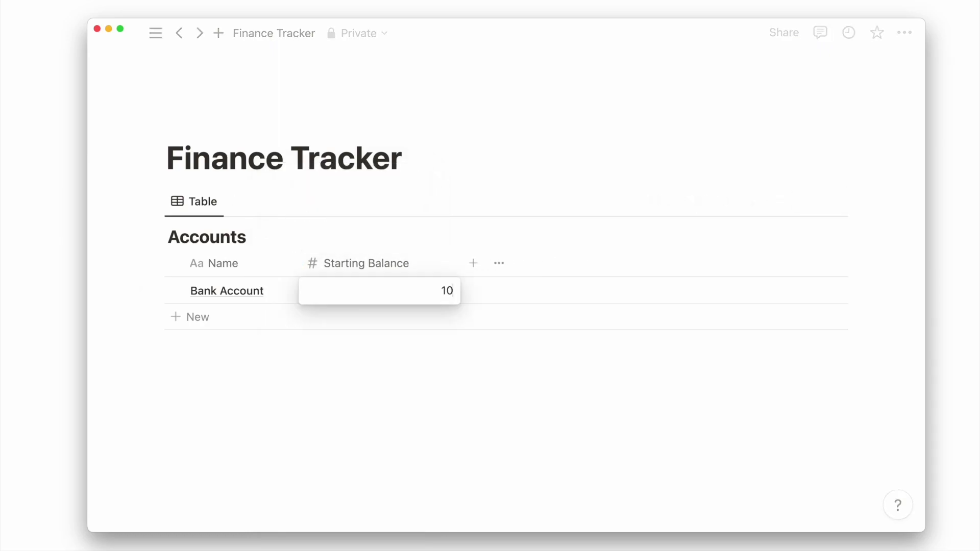
key("Return")
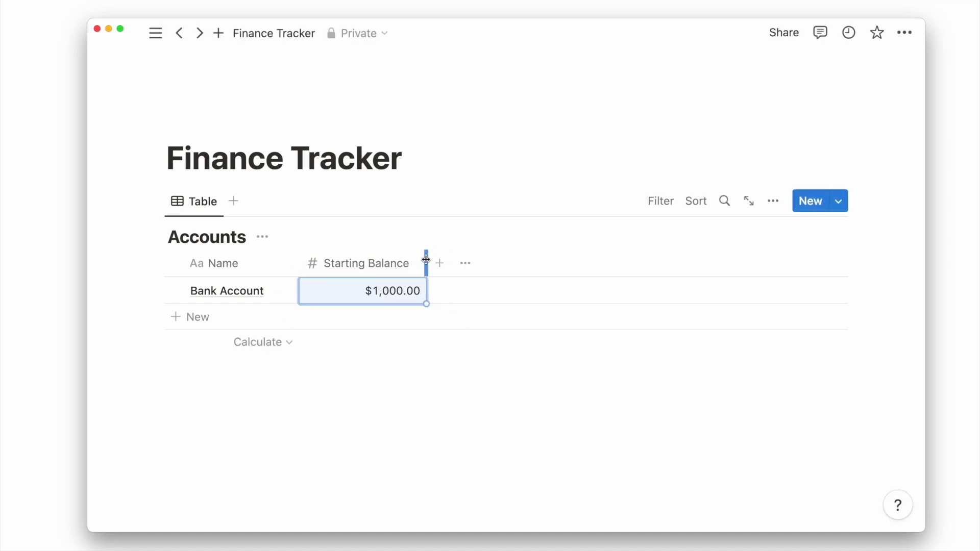
Step: Give the Bank Account page a bank icon from the icon library
left_click(446, 171)
left_click(281, 294)
left_click(432, 66)
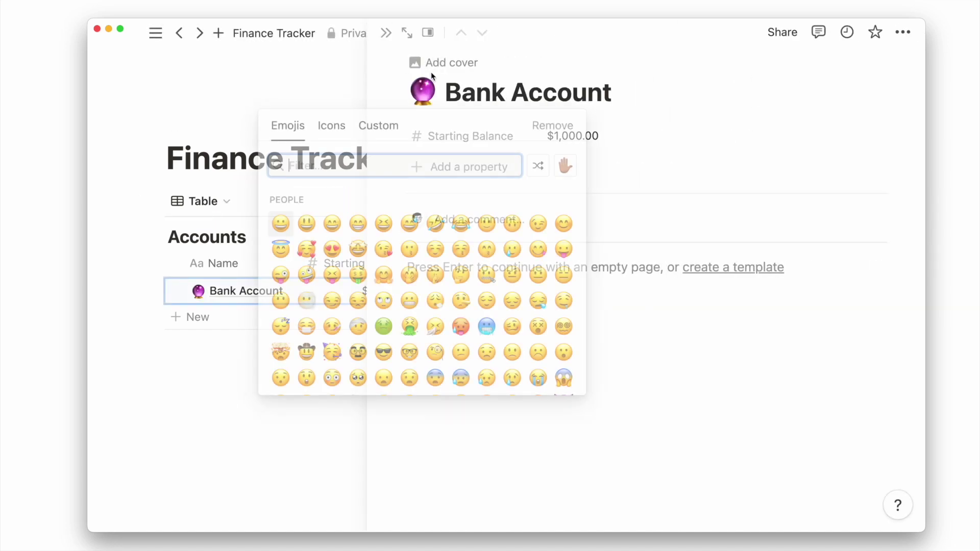
left_click(332, 126)
type("bank")
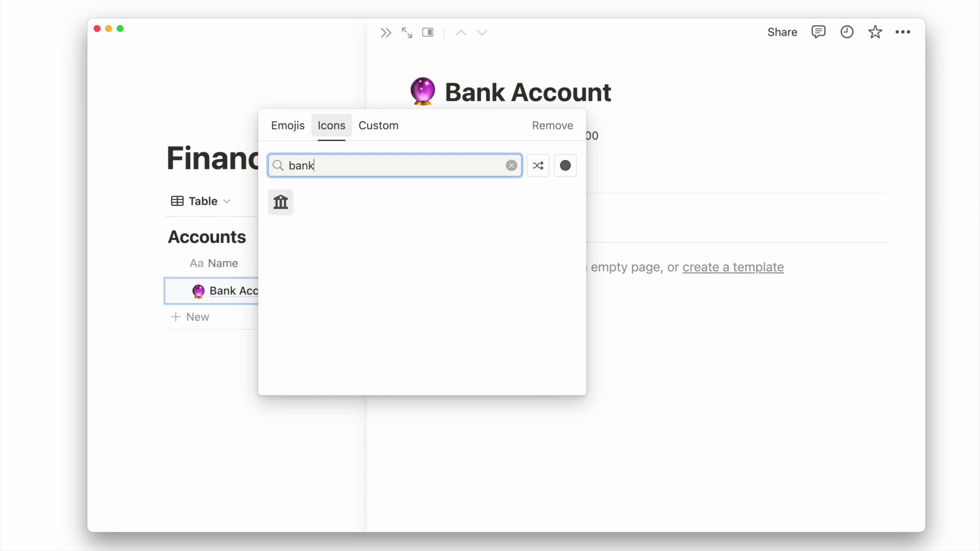
left_click(281, 202)
left_click(385, 33)
Step: Insert a new table database named Expenses and add a Date property
type("/table")
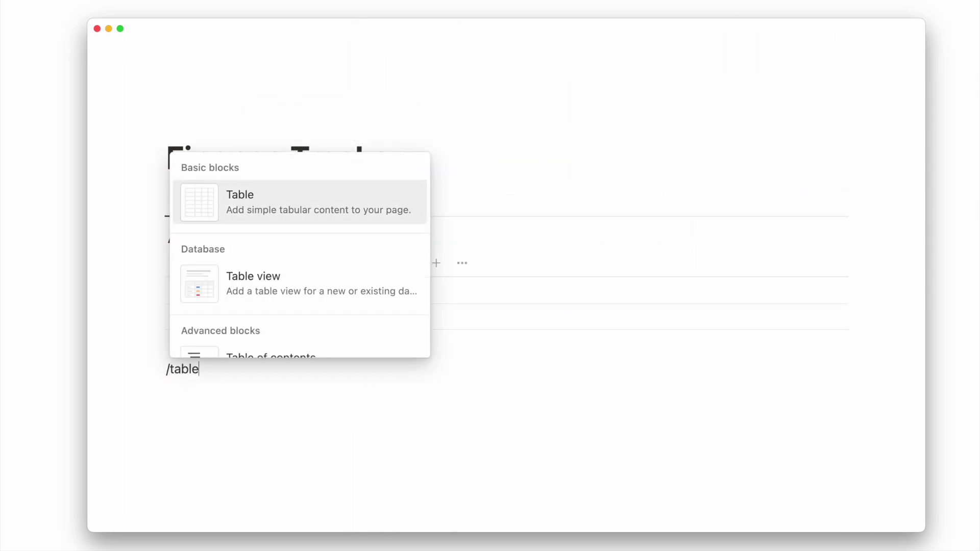
left_click(275, 279)
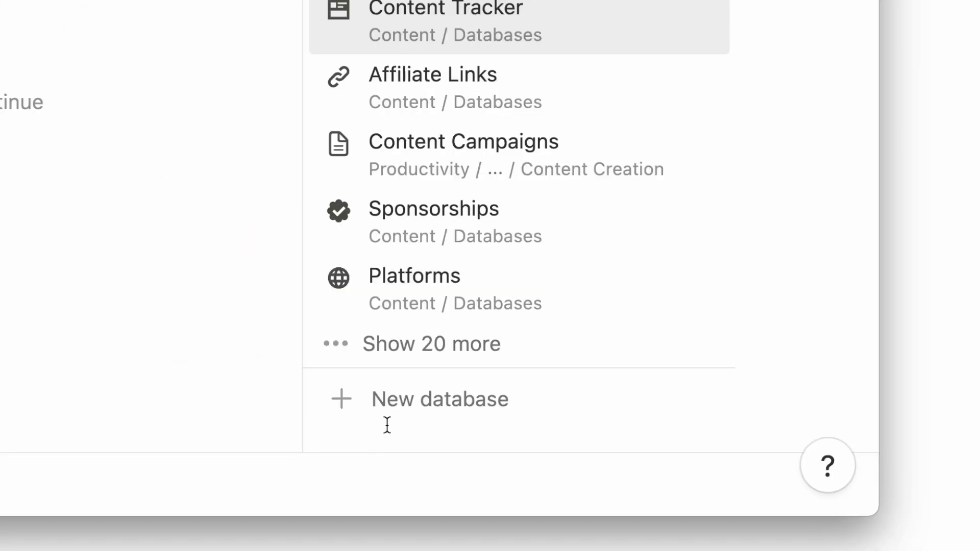
left_click(403, 399)
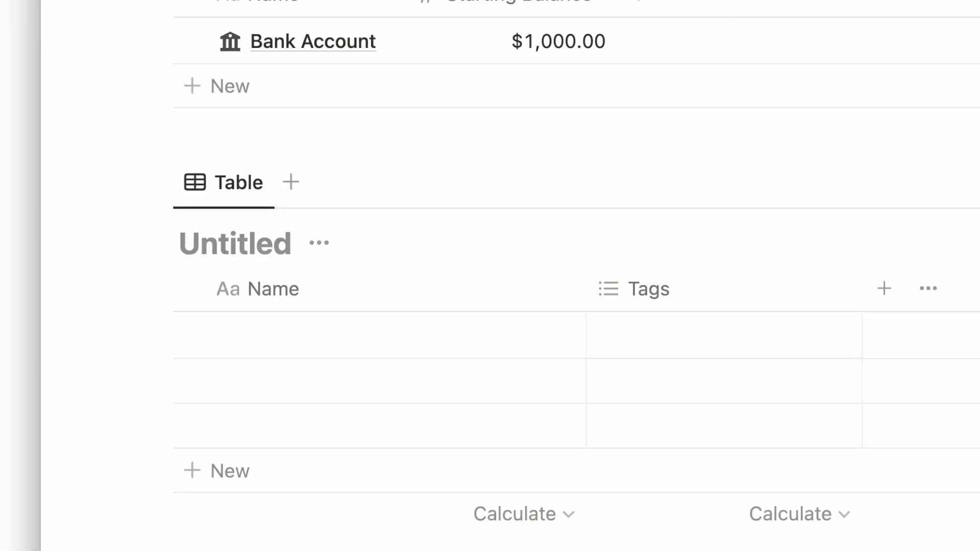
type("nses")
left_click(611, 292)
type("da")
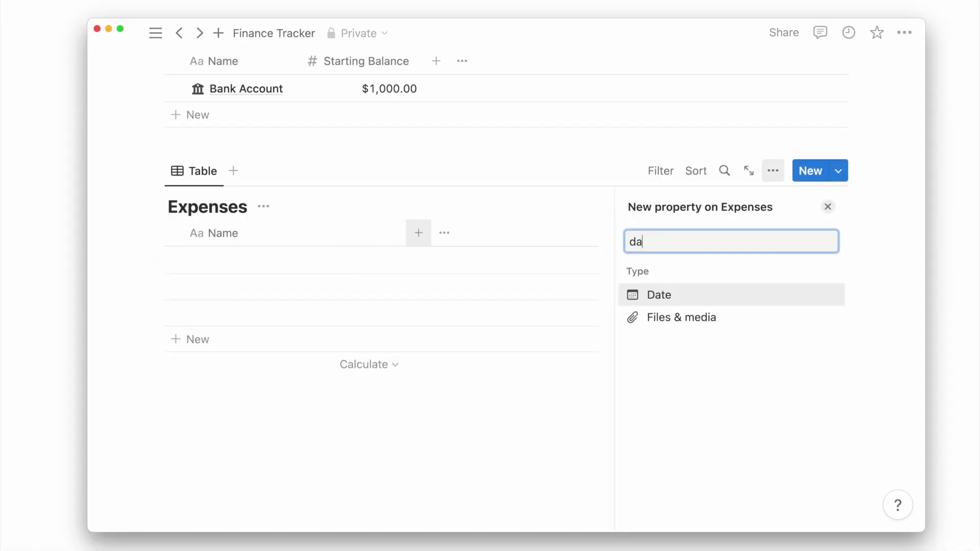
key("Return")
key("Escape")
Step: Add a Number property called Amount formatted as US Dollar
left_click(579, 233)
type("nu")
key("Return")
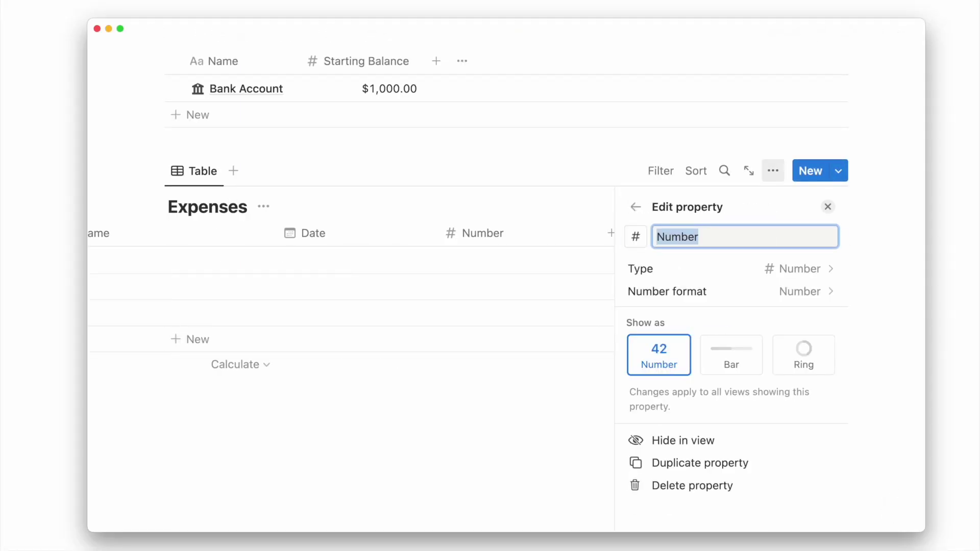
type("Amount")
key("Return")
left_click(580, 261)
left_click(551, 280)
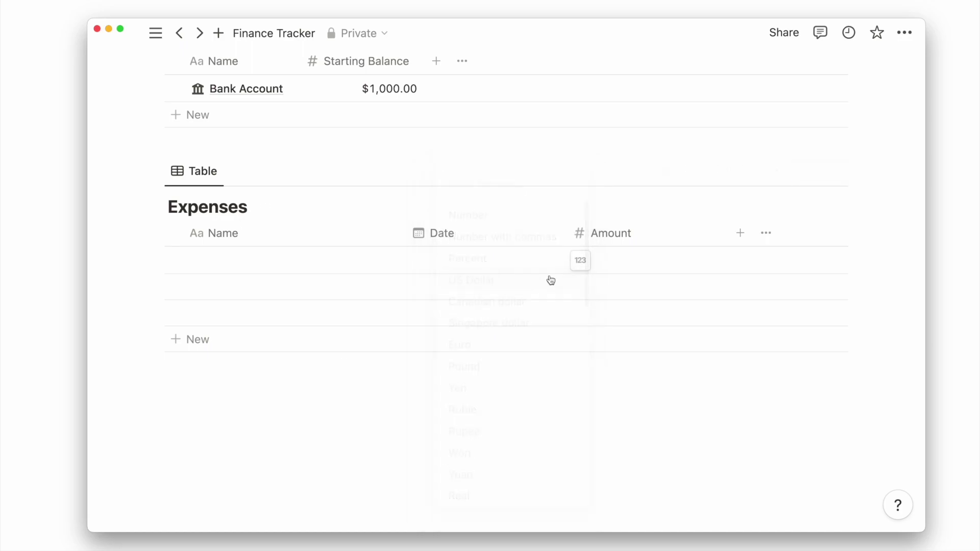
Step: Add a Select property Category with options Food, Transporation, Education and Health
left_click(741, 235)
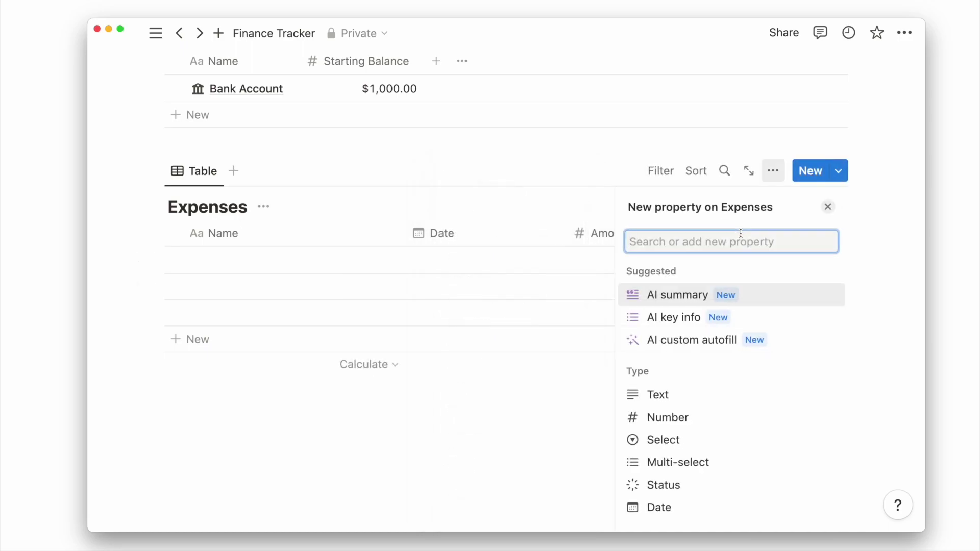
left_click(694, 447)
type("Category")
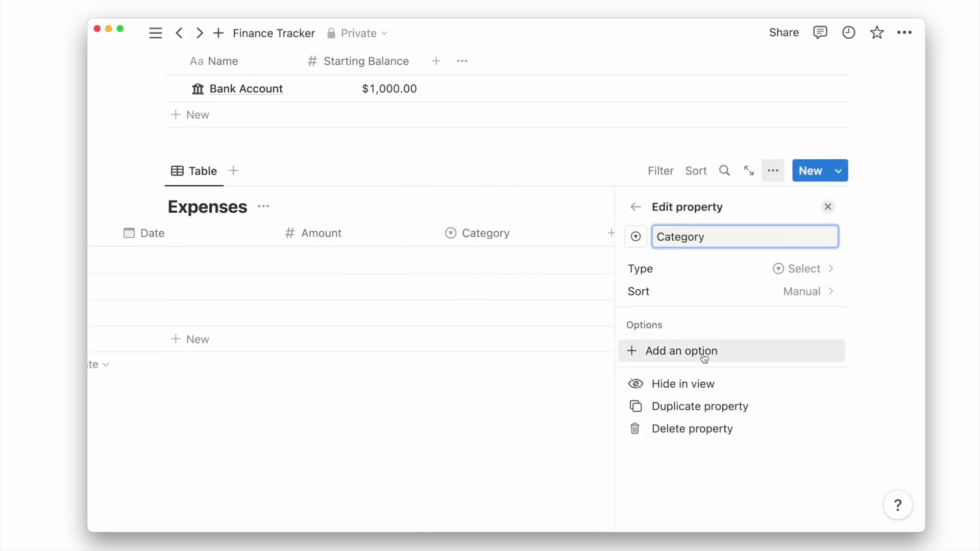
left_click(705, 350)
type("Food")
key("Return")
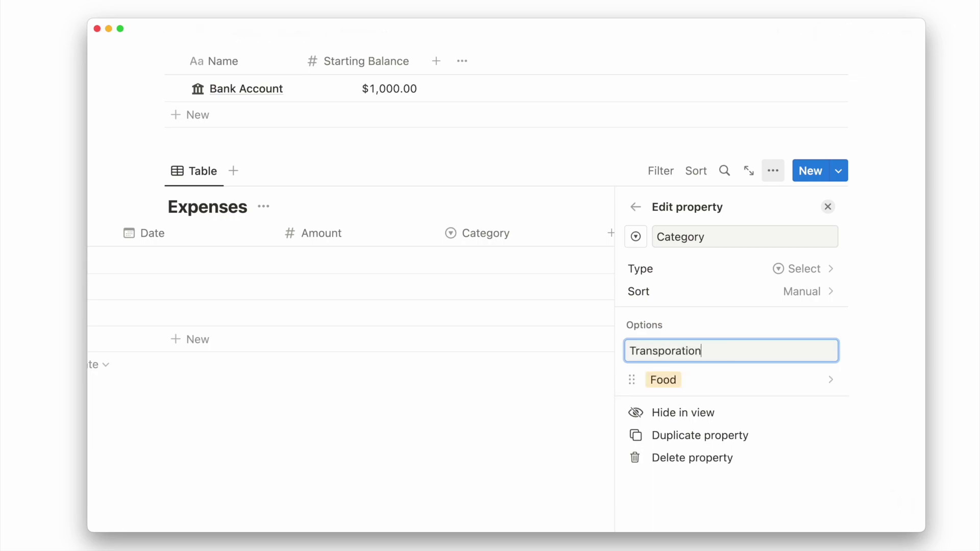
type("Transporation")
key("Return")
type("Education")
key("Return")
type("Hea")
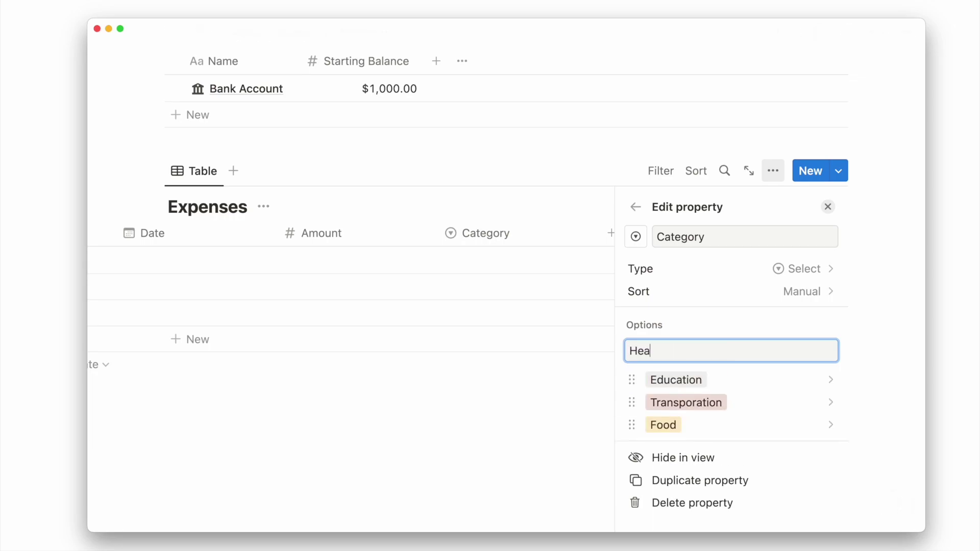
type("lth")
key("Return")
Step: Open the settings of the Health, Education, Transporation and Food options
left_click(776, 383)
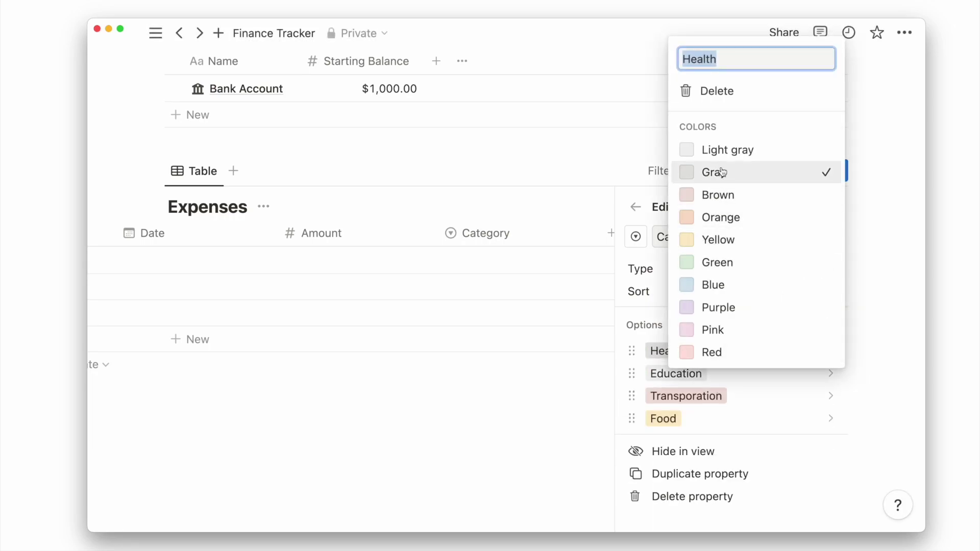
left_click(720, 373)
left_click(743, 398)
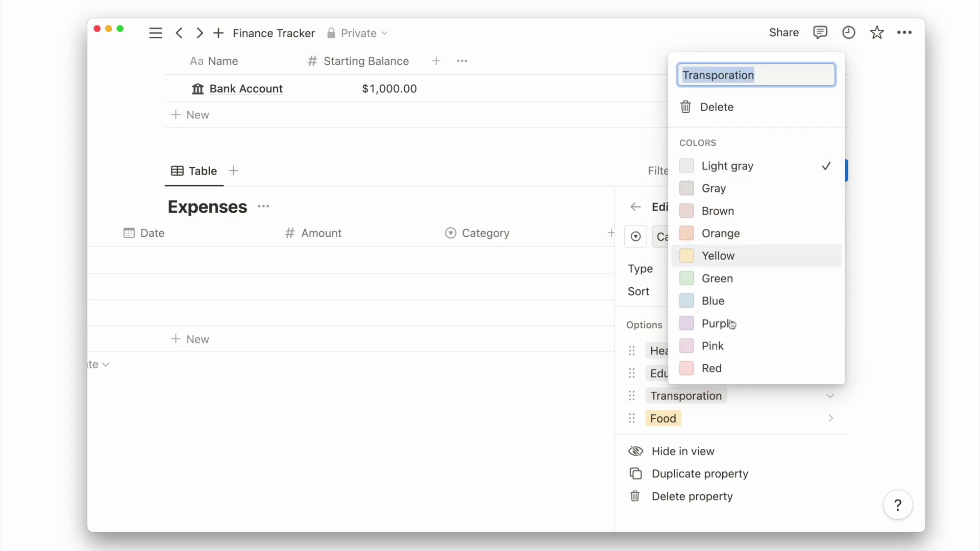
left_click(724, 416)
Step: Name the three expense rows Expense 1, Expense 2 and Expense 3
left_click(587, 150)
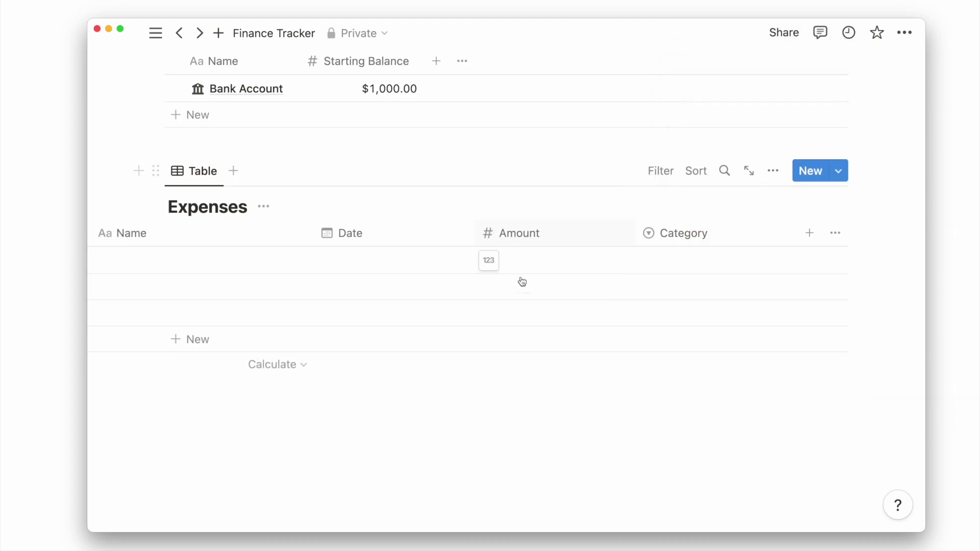
left_click(278, 267)
type("Expense 1")
key("Return")
type("E")
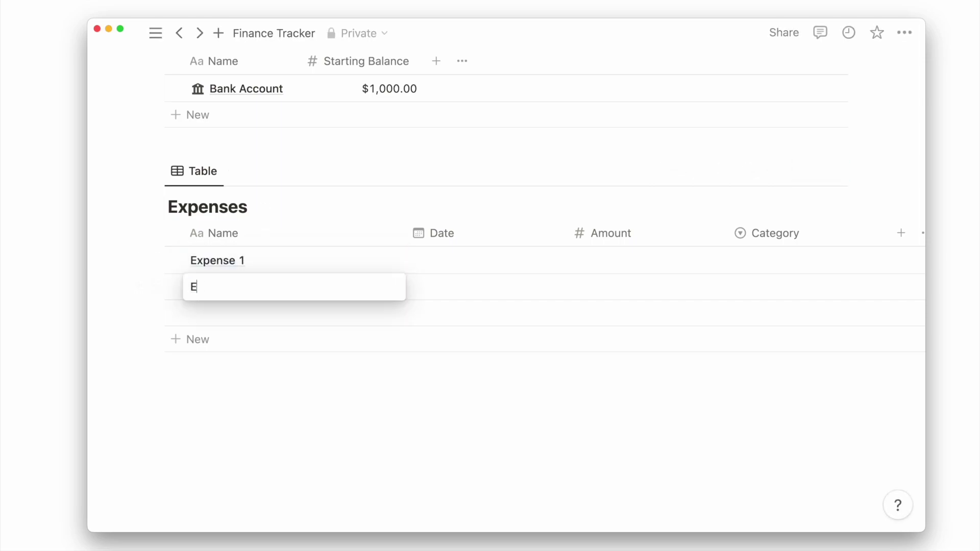
key("Return")
type("Expense 3")
key("Escape")
Step: Date Expense 2 June 28, 2023 and enter amounts 100, 50 and 25
left_click(415, 286)
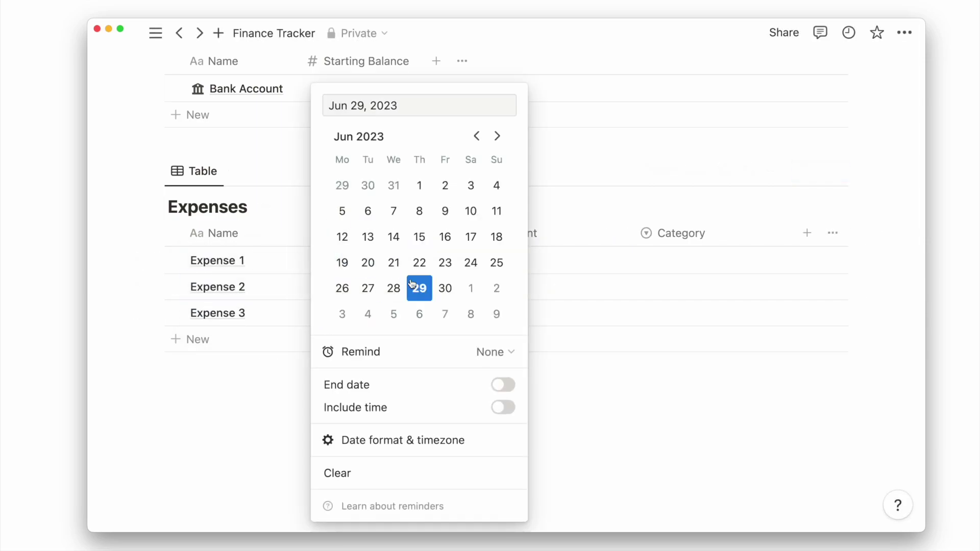
left_click(393, 288)
left_click(483, 264)
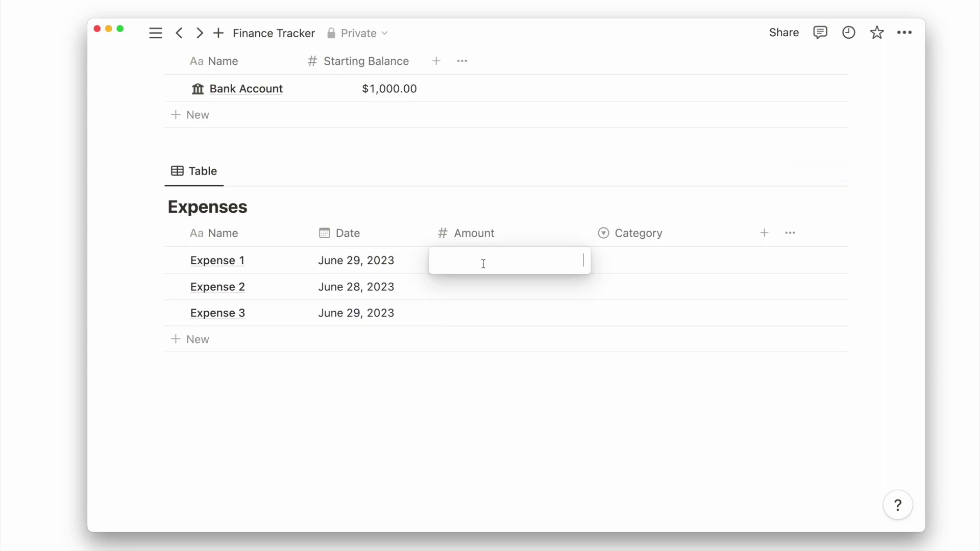
type("100")
left_click(498, 295)
type("50")
left_click(505, 313)
type("25")
key("Return")
Step: Narrow the Category column and set categories to Education, Food and Health
left_click_drag(591, 233, 527, 233)
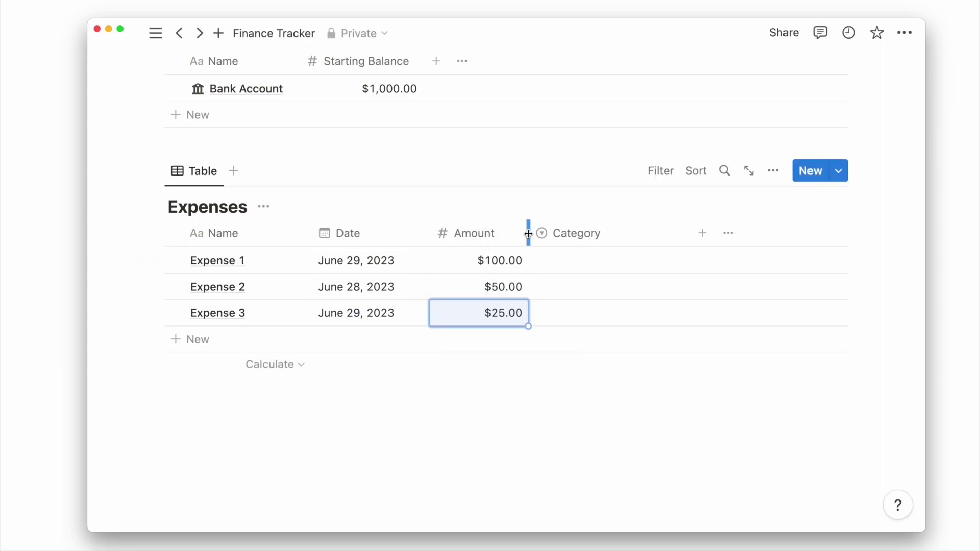
left_click(588, 261)
left_click(601, 341)
left_click(587, 287)
left_click(583, 407)
left_click(587, 313)
left_click(580, 366)
key("Escape")
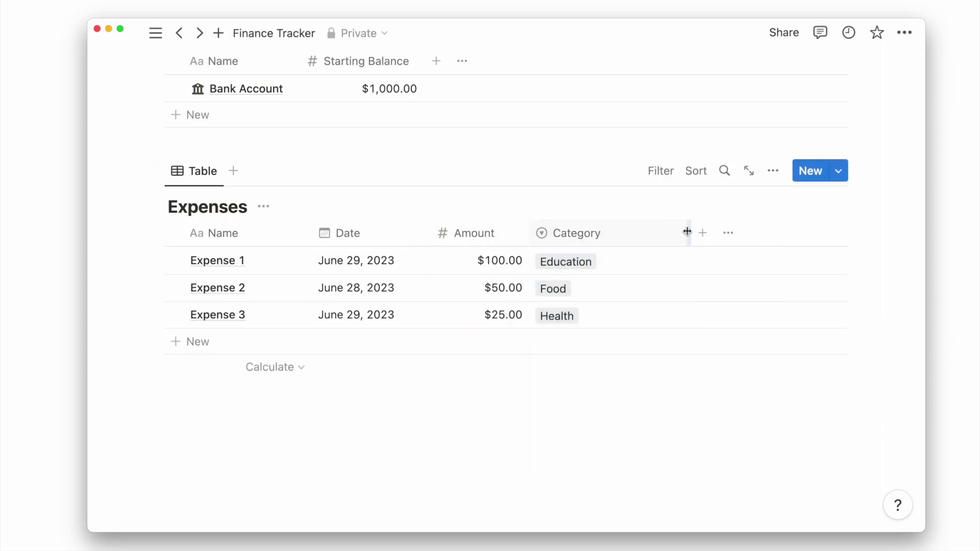
Step: Add a two-way Relation property to Accounts, shown on Accounts, with a bank icon
left_click(632, 233)
type("relation")
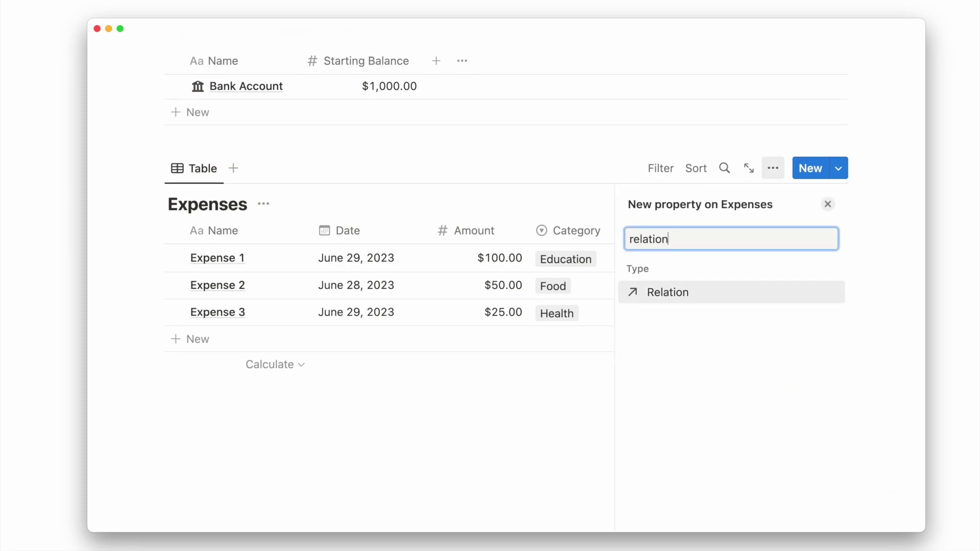
key("Return")
left_click(714, 464)
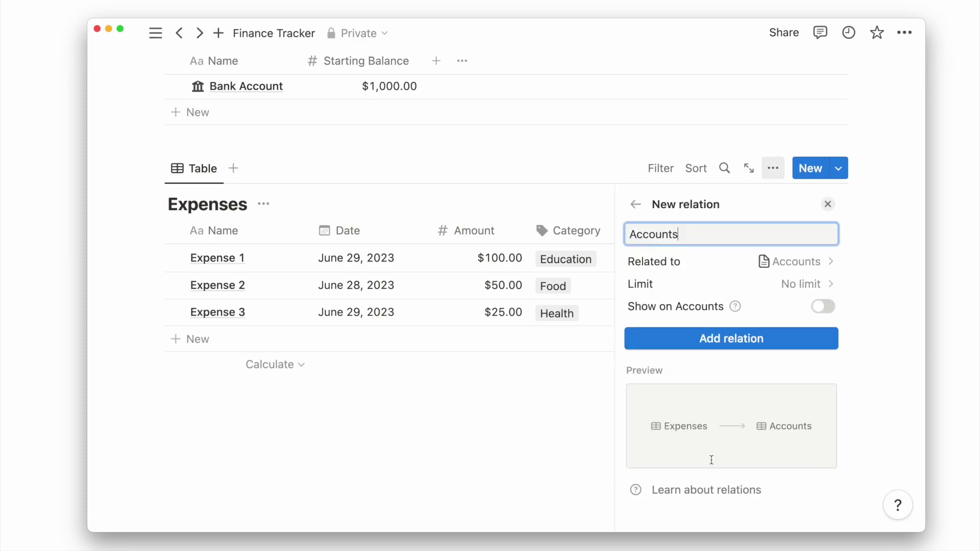
left_click(820, 309)
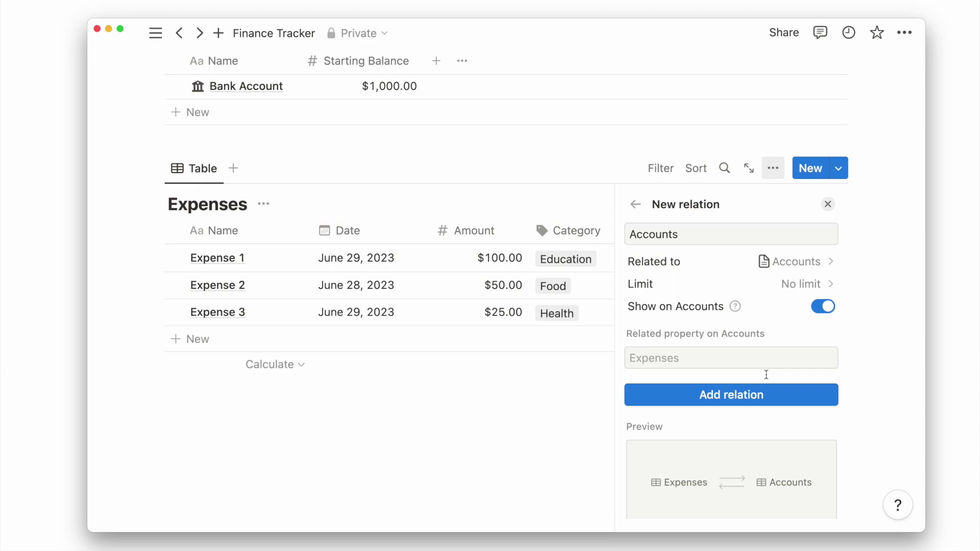
left_click(763, 395)
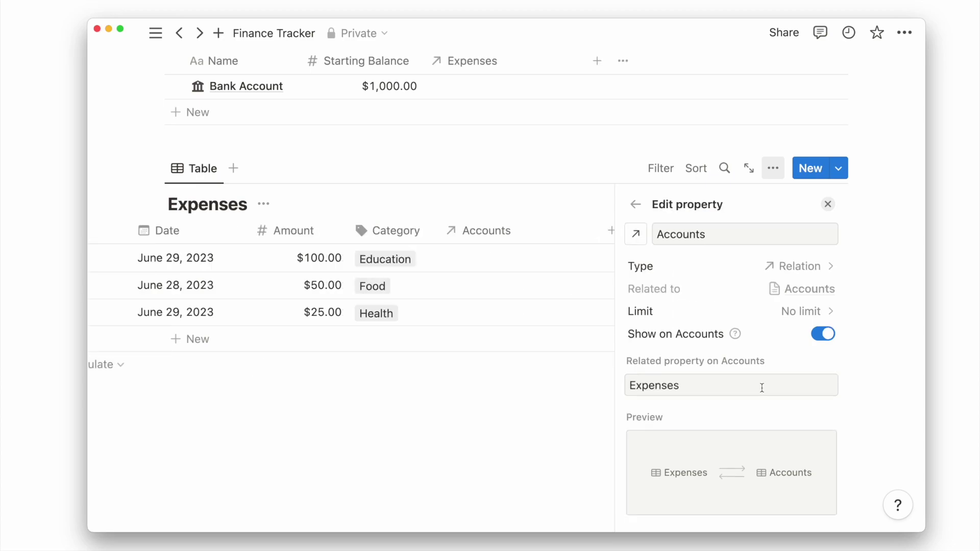
left_click(636, 234)
left_click(544, 333)
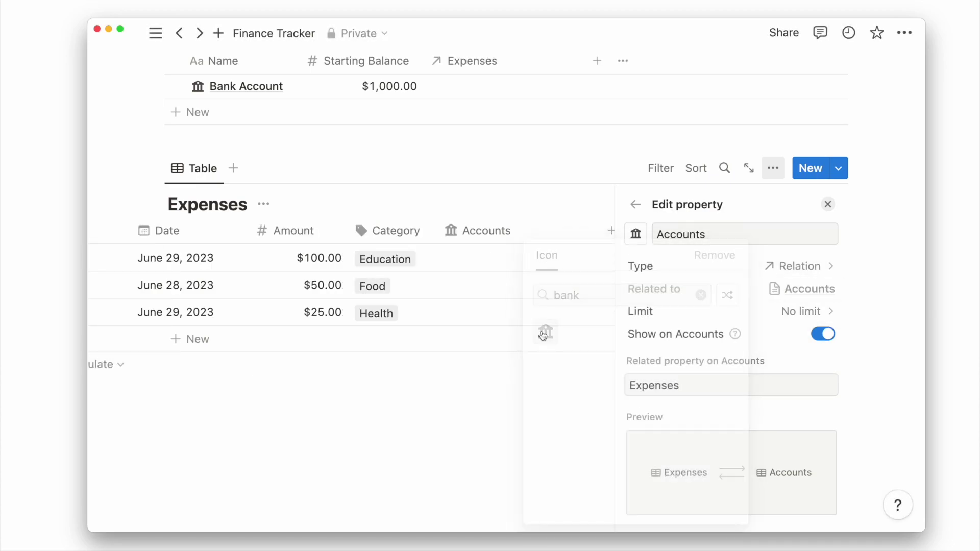
left_click(560, 212)
Step: Link Expense 1 to Bank Account and fill it down to Expenses 2 and 3
left_click(650, 255)
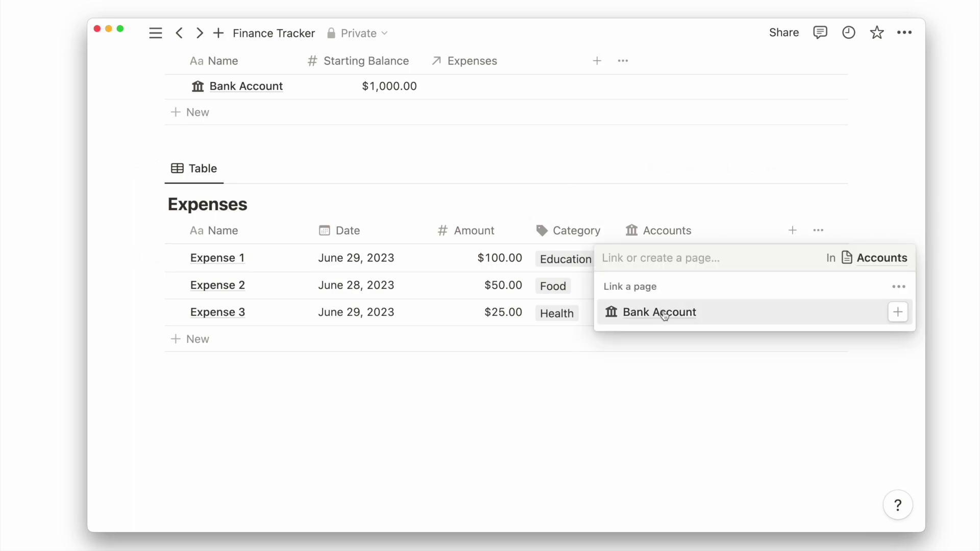
left_click(662, 312)
left_click_drag(780, 272, 775, 321)
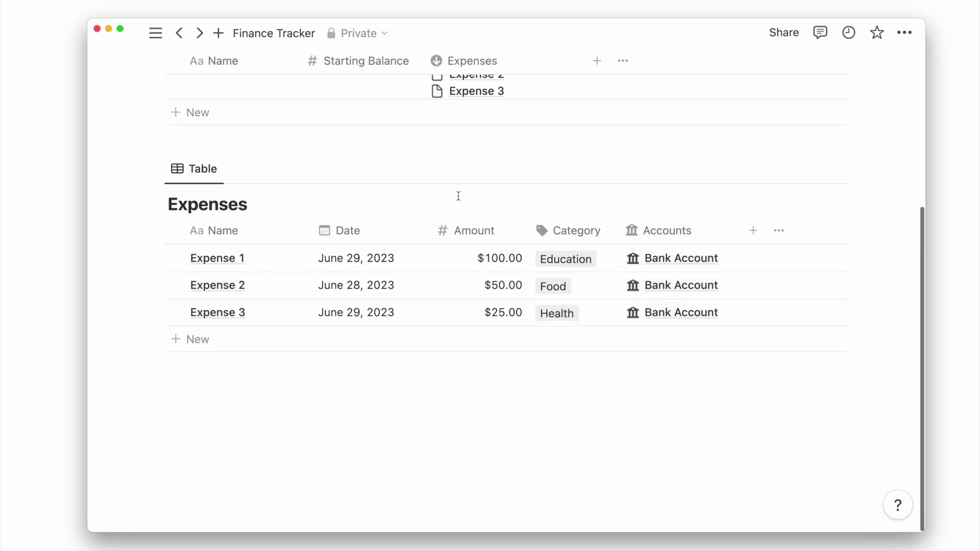
Step: Create a New Expense template with a circled down-arrow icon
left_click(838, 172)
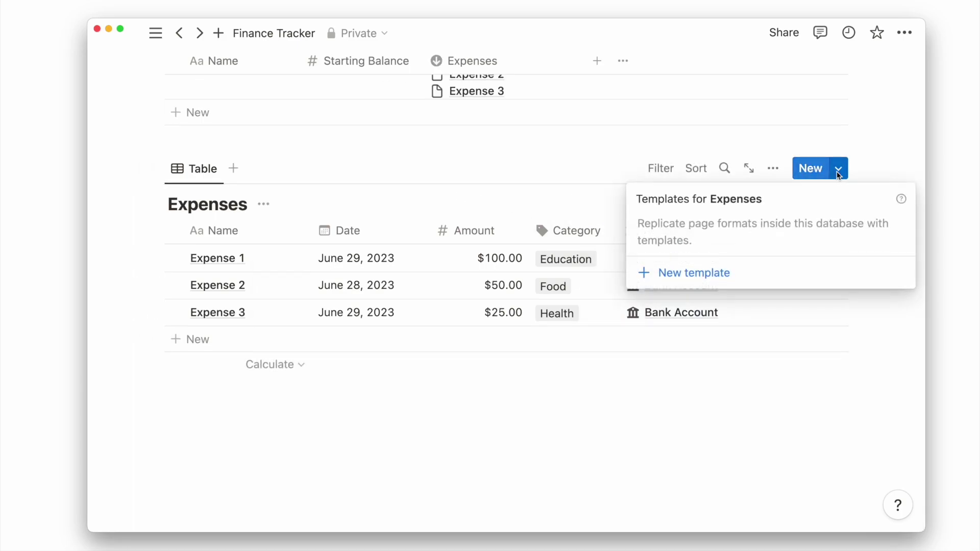
left_click(724, 273)
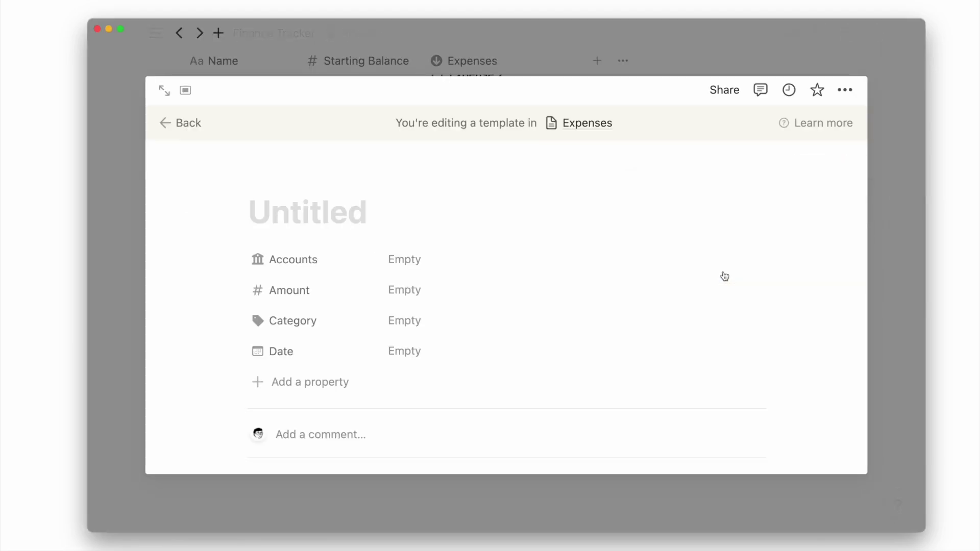
left_click(302, 179)
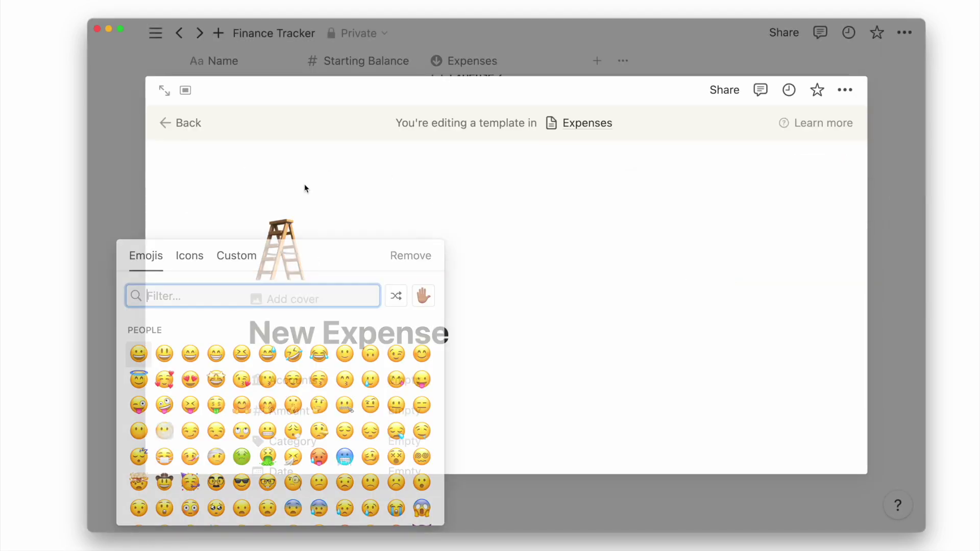
type("down")
left_click(188, 256)
left_click(265, 332)
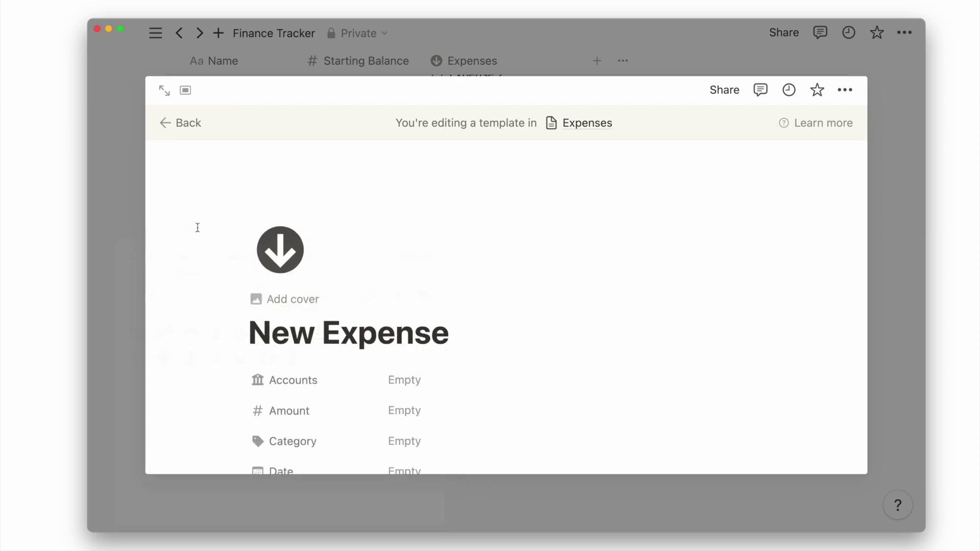
key("Escape")
left_click(263, 259)
Step: Apply the New Expense template to Expense 1 and give all three expenses the down-arrow icon
left_click(455, 403)
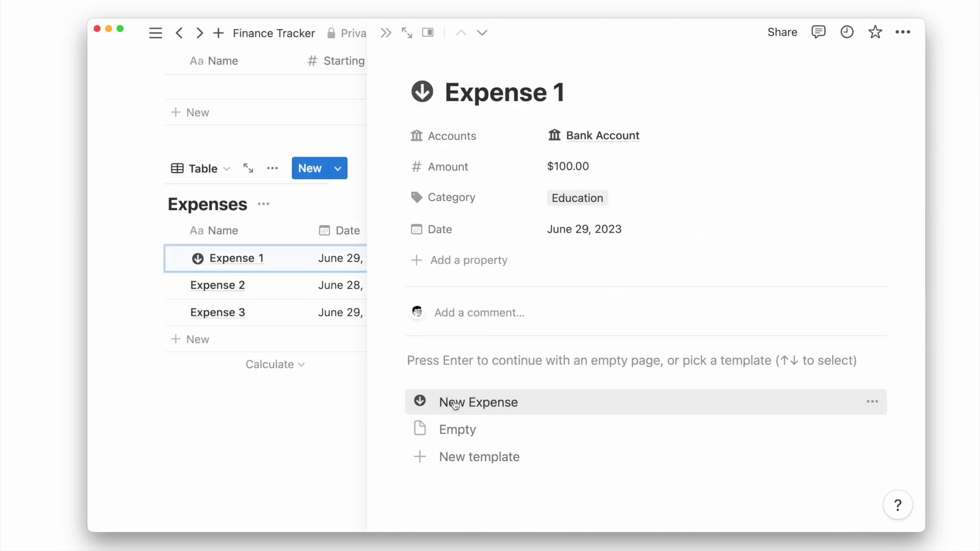
left_click(387, 34)
left_click(176, 230)
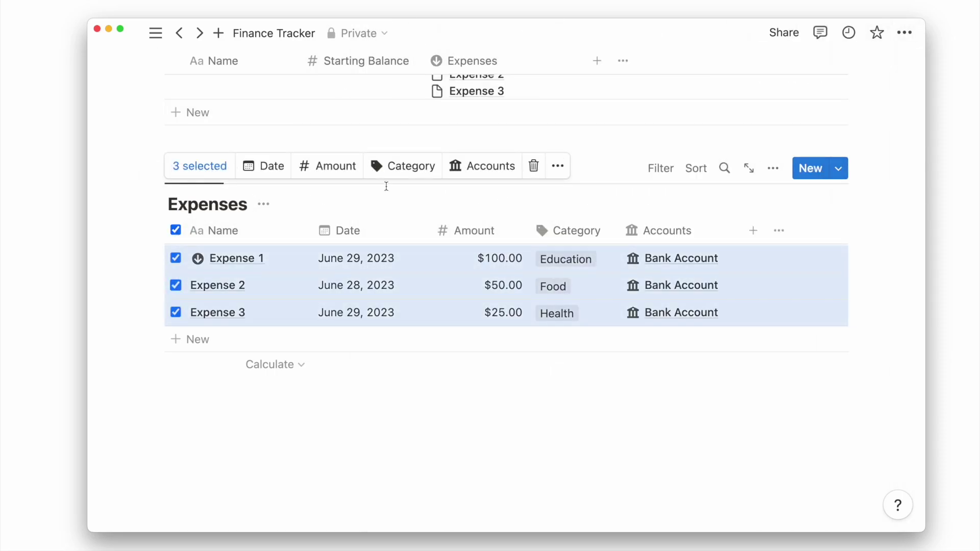
left_click(552, 172)
left_click(600, 365)
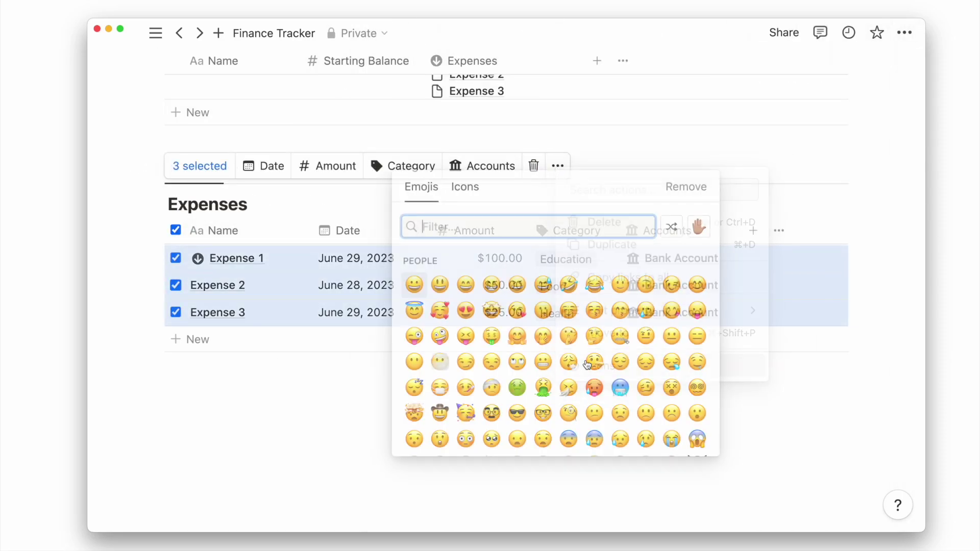
left_click(465, 187)
left_click(414, 286)
Step: Hide the Expenses relation column in the Accounts table
left_click(330, 200)
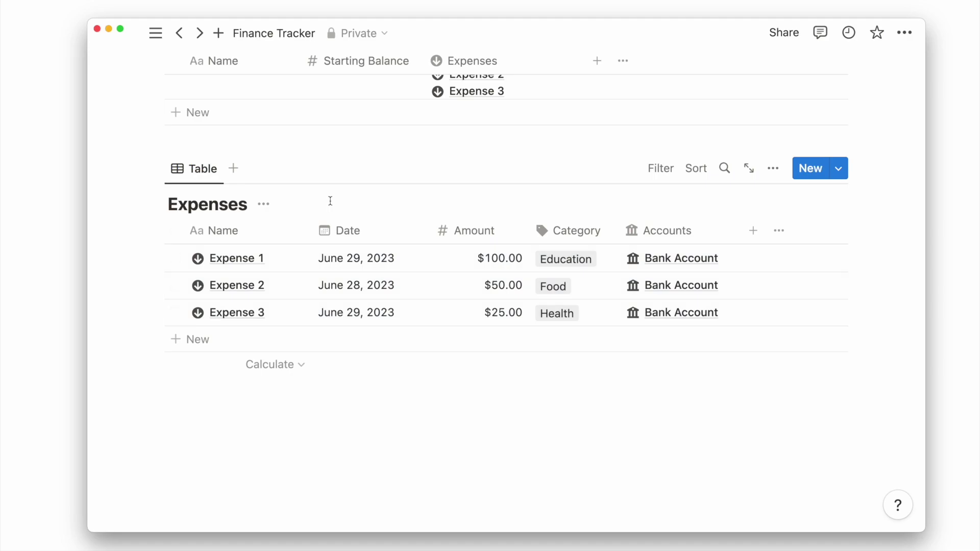
scroll(330, 200, "up", 4)
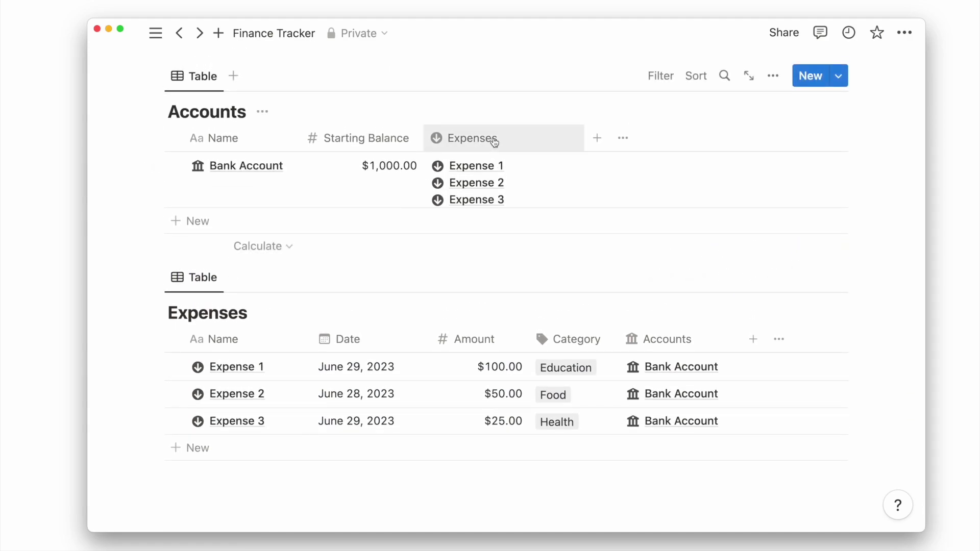
left_click(494, 143)
left_click(505, 312)
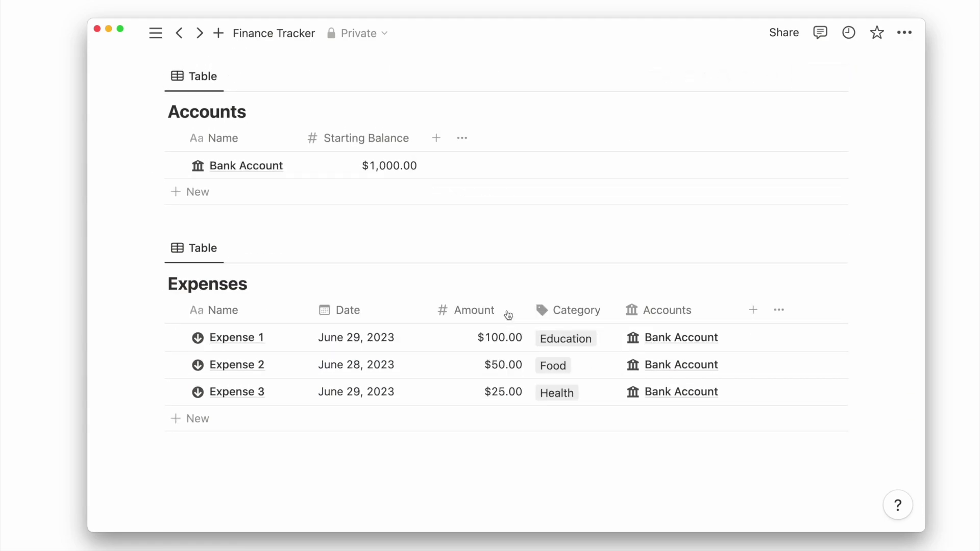
Step: Add a Rollup property named Total Expenses with a down-circle icon
left_click(437, 138)
type("roll")
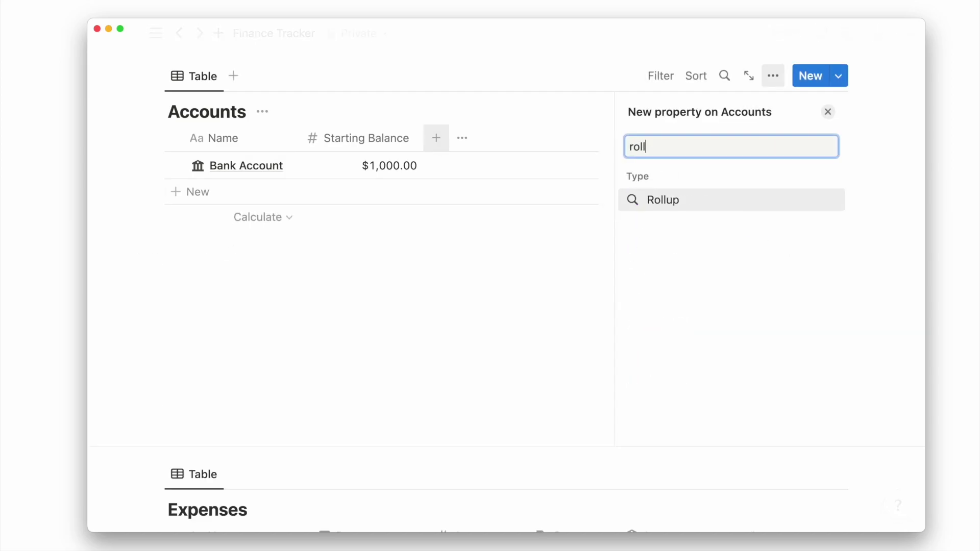
key("Return")
type("Total Expenses")
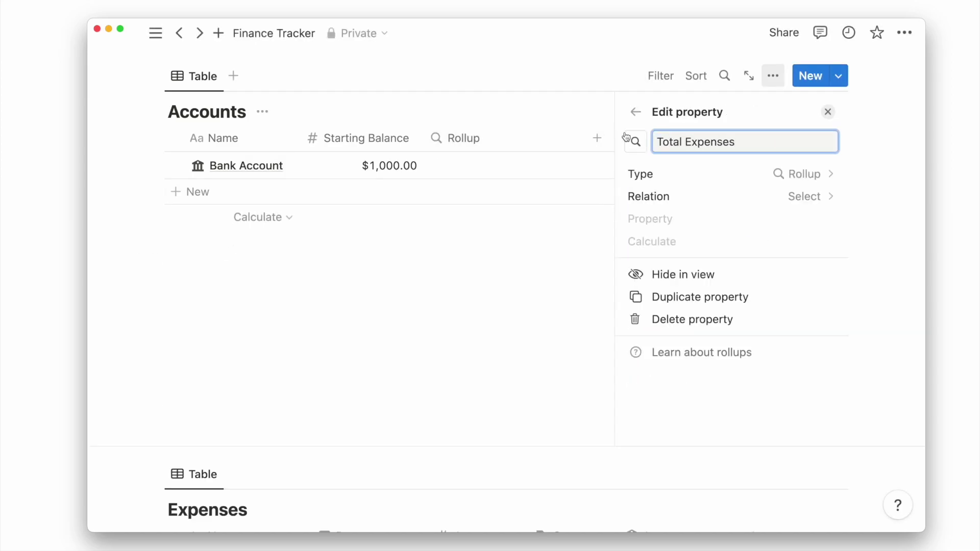
left_click(636, 141)
type("down")
left_click(675, 249)
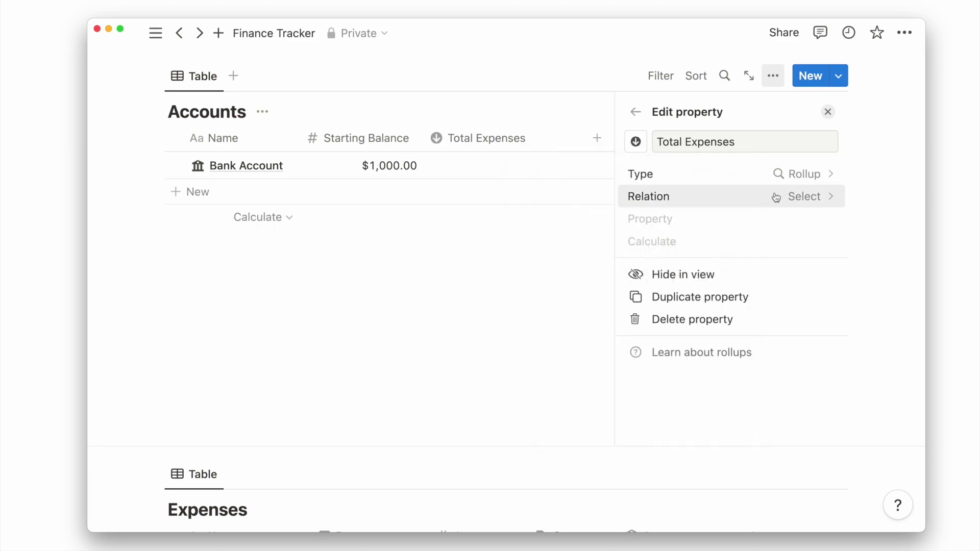
Step: Set the rollup to sum Amount through the Expenses relation
left_click(769, 197)
left_click(750, 261)
left_click(785, 230)
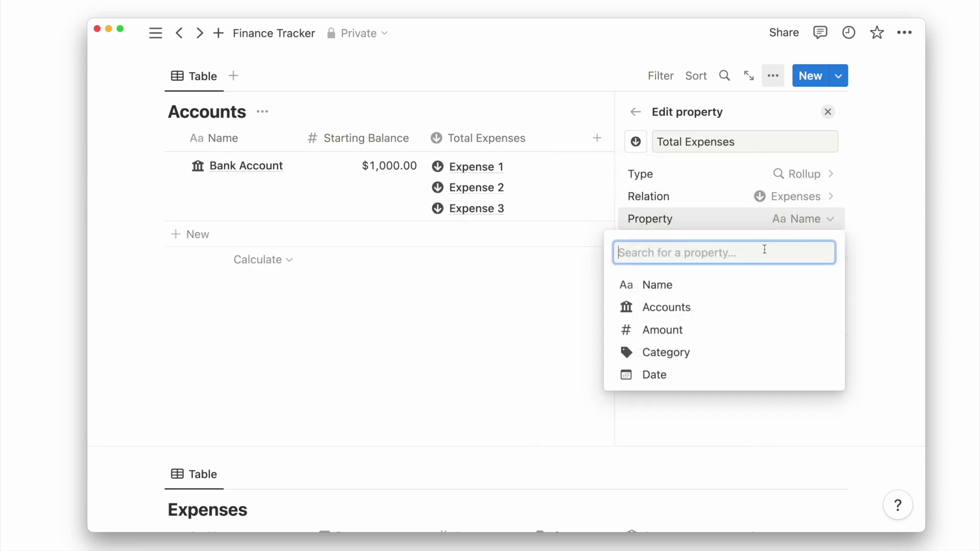
left_click(729, 327)
left_click(798, 247)
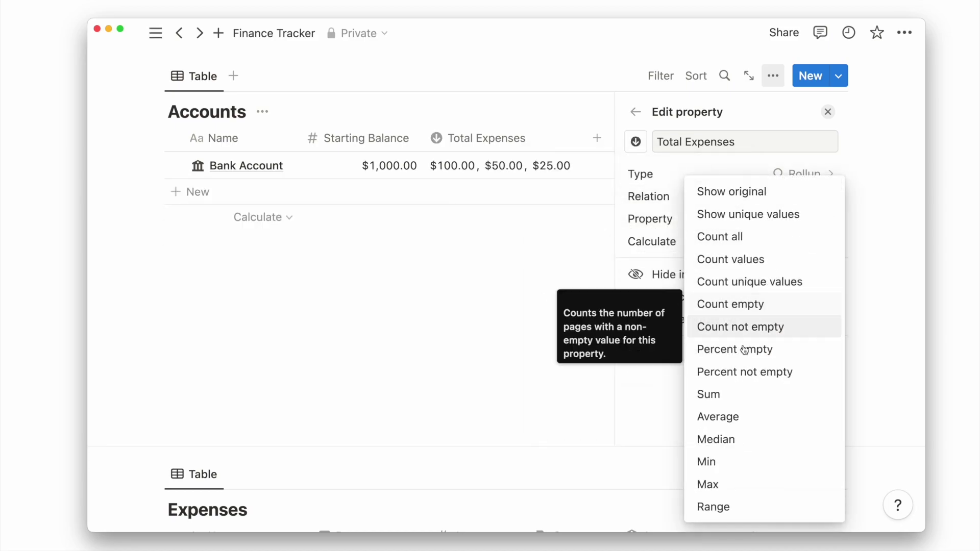
left_click(733, 397)
left_click(190, 196)
Step: Duplicate the Expenses table as 'Incomes' and rename its rows Income 1, 2 and 3
left_click(157, 172)
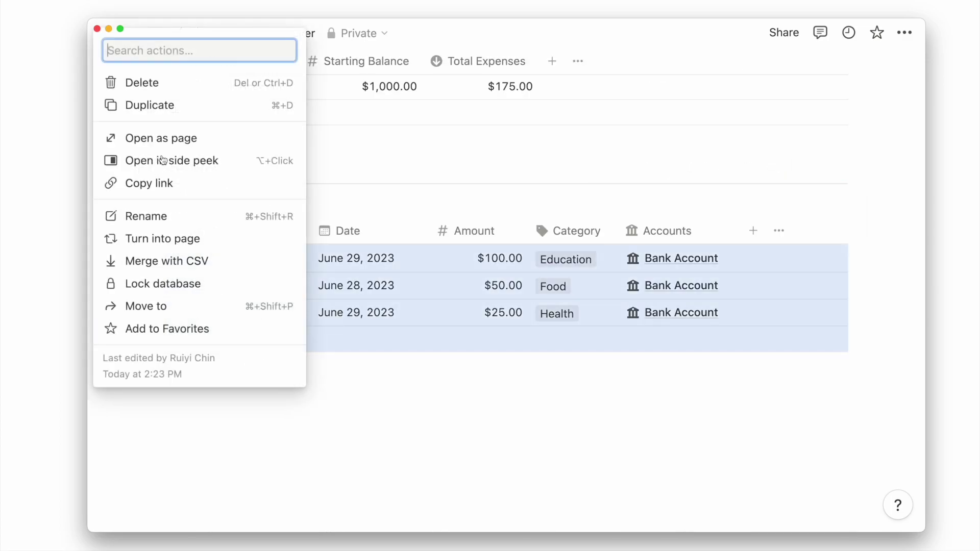
left_click(175, 106)
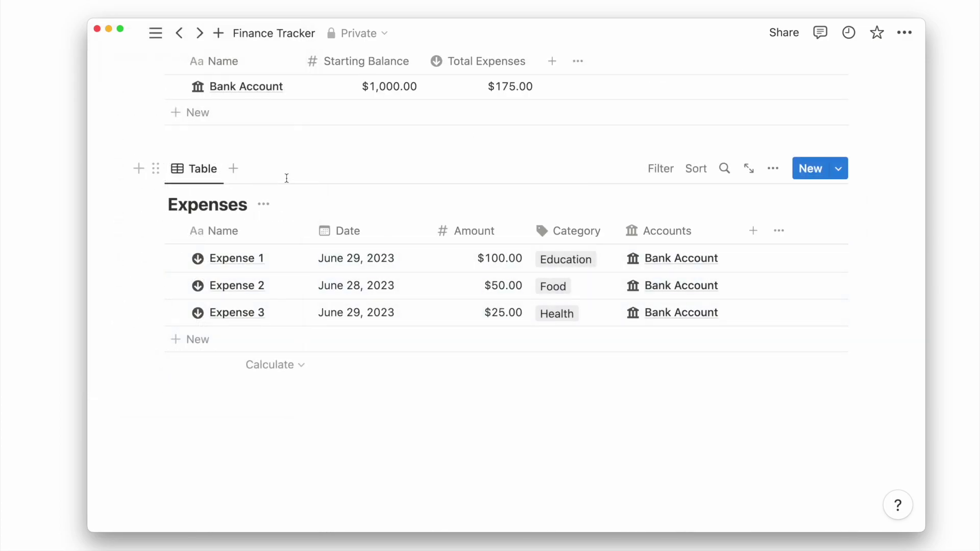
scroll(284, 176, "down", 5)
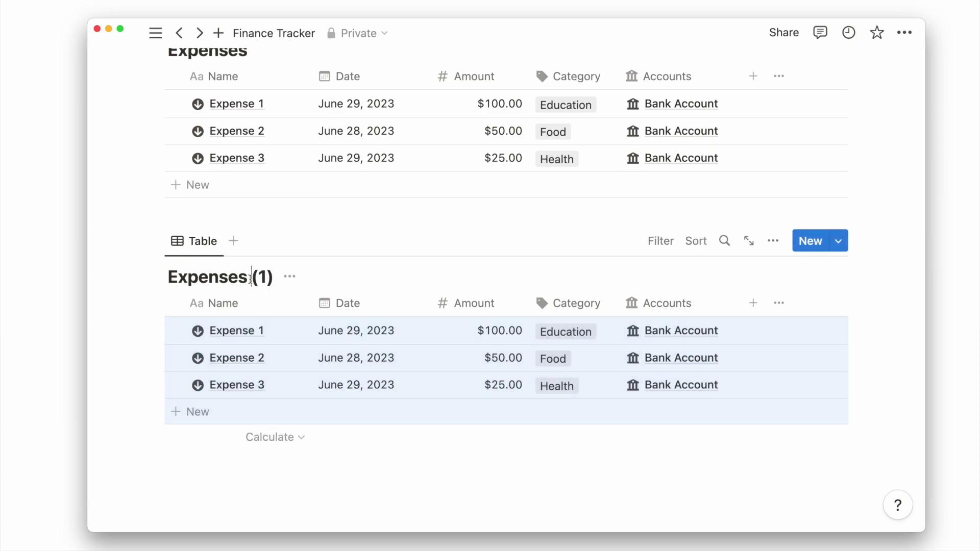
triple_click(262, 277)
type("Incomes")
double_click(212, 333)
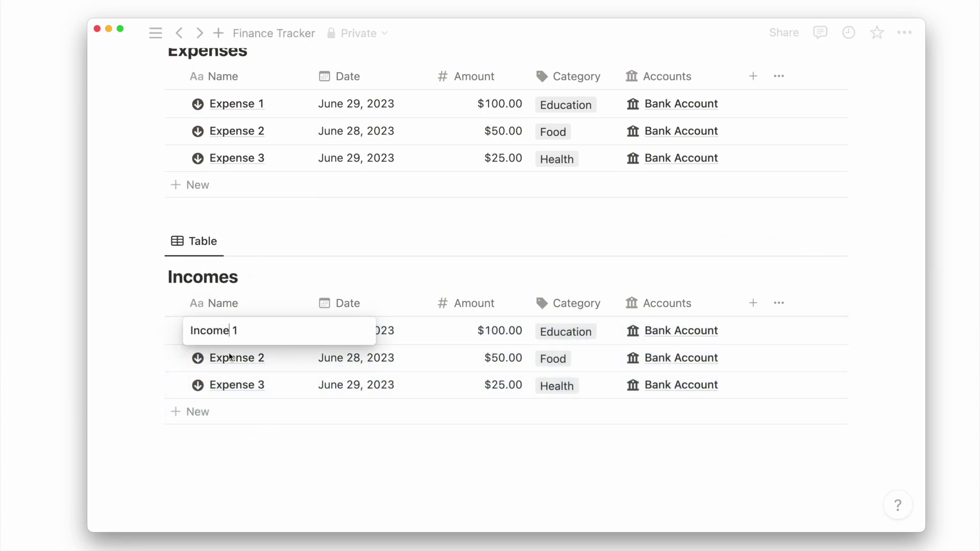
type("Income")
double_click(218, 359)
double_click(219, 385)
type("Income")
key("Return")
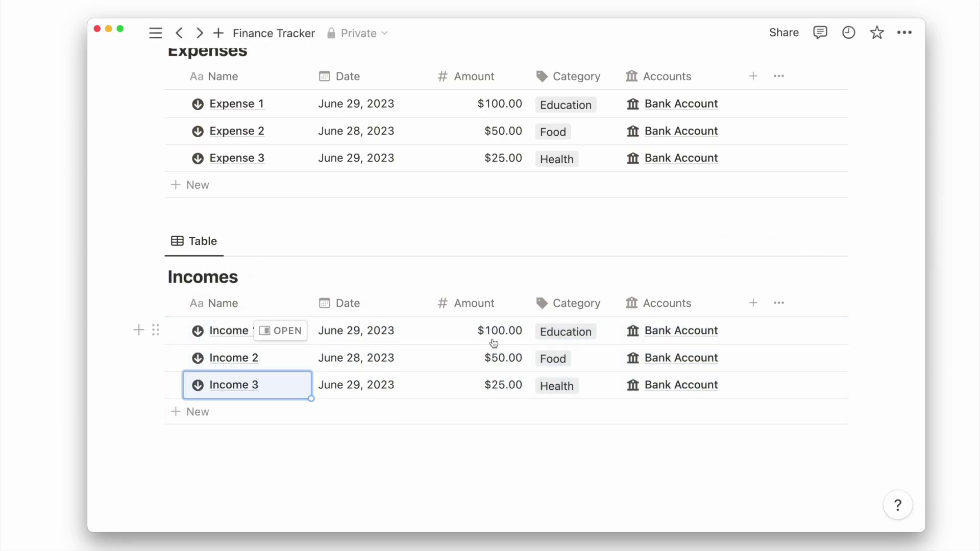
Step: Enter amounts 1200, 100 and 50 for Income 1, 2 and 3
left_click(495, 332)
type("1200")
key("Return")
left_click(508, 360)
type("100")
left_click(513, 386)
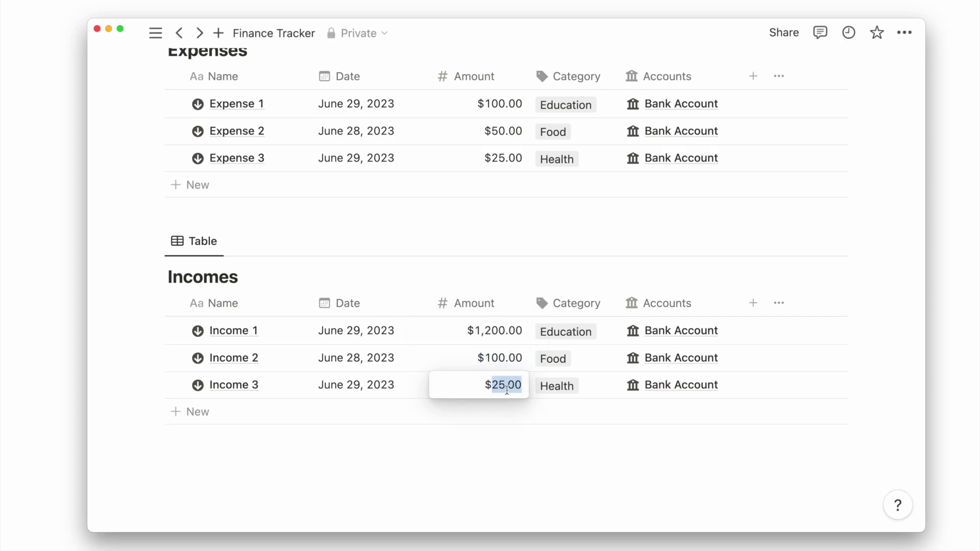
type("50")
key("Return")
Step: Rename the Type options Health to Salary and Education to Investment
scroll(575, 254, "down", 2)
left_click(599, 231)
left_click(594, 293)
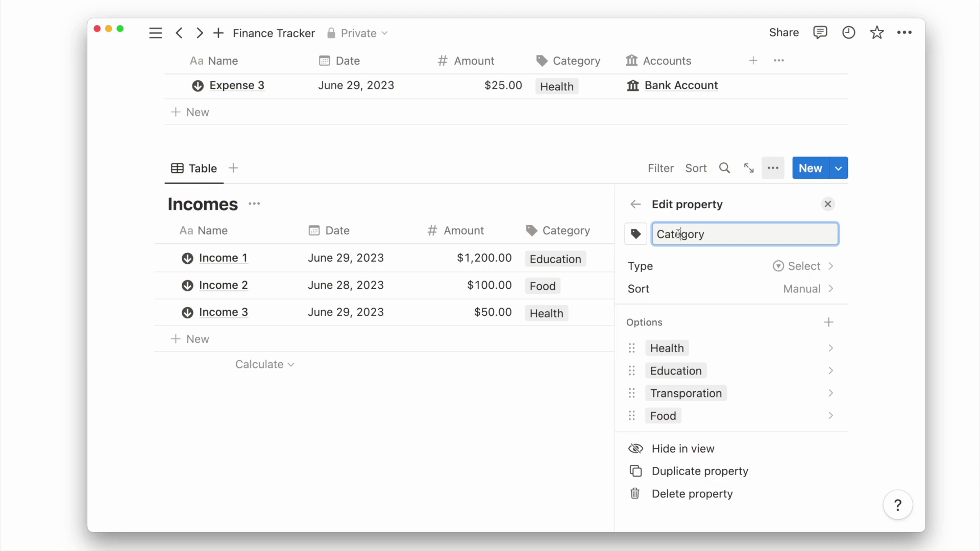
left_click(760, 350)
type("Salary")
key("Return")
left_click(777, 379)
type("Investment")
key("Return")
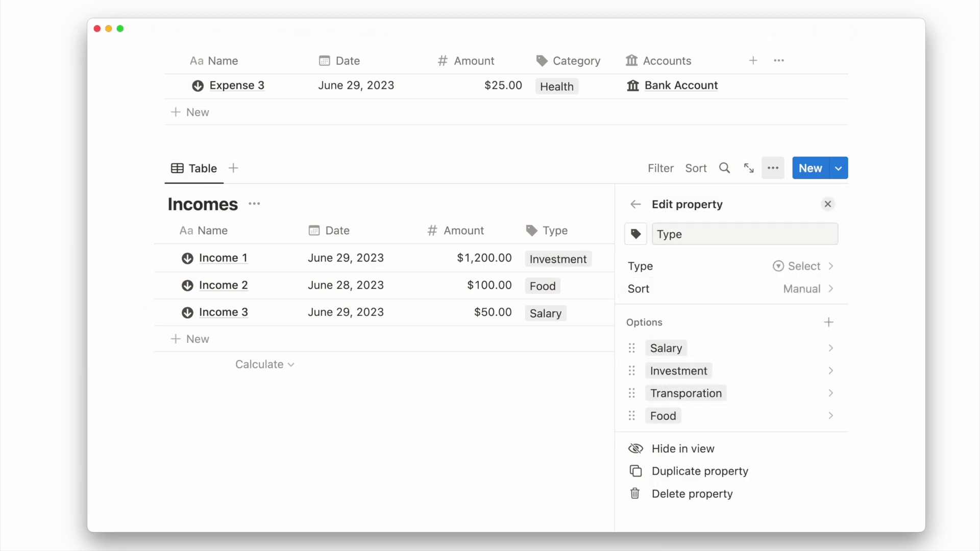
Step: Rename Transportation to Self Employment and delete the Food option
left_click(775, 394)
type("Self Employment")
key("Return")
left_click(775, 416)
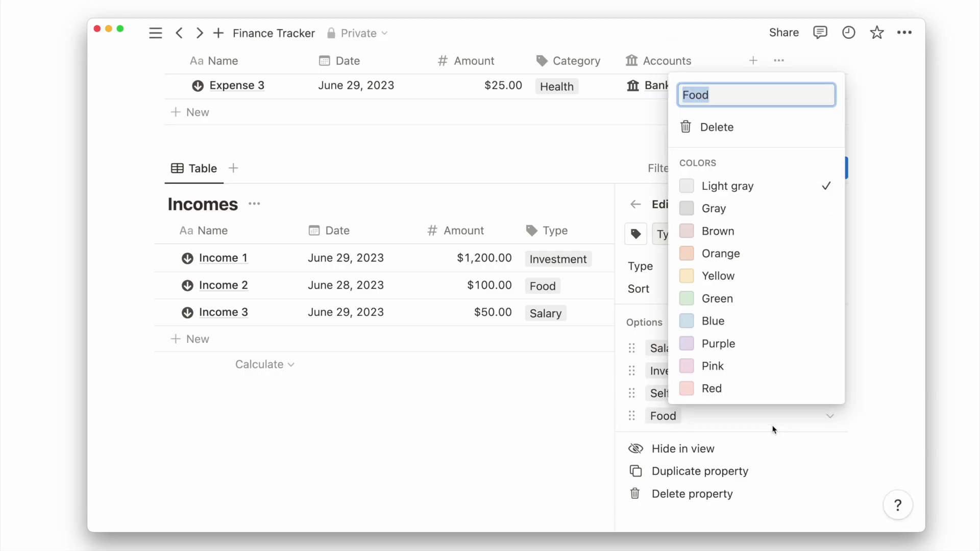
left_click(705, 125)
left_click(597, 284)
left_click(569, 259)
Step: Tag Income 1 as Salary, Income 2 as Investment and Income 3 as Self Employment
left_click(600, 319)
left_click(587, 286)
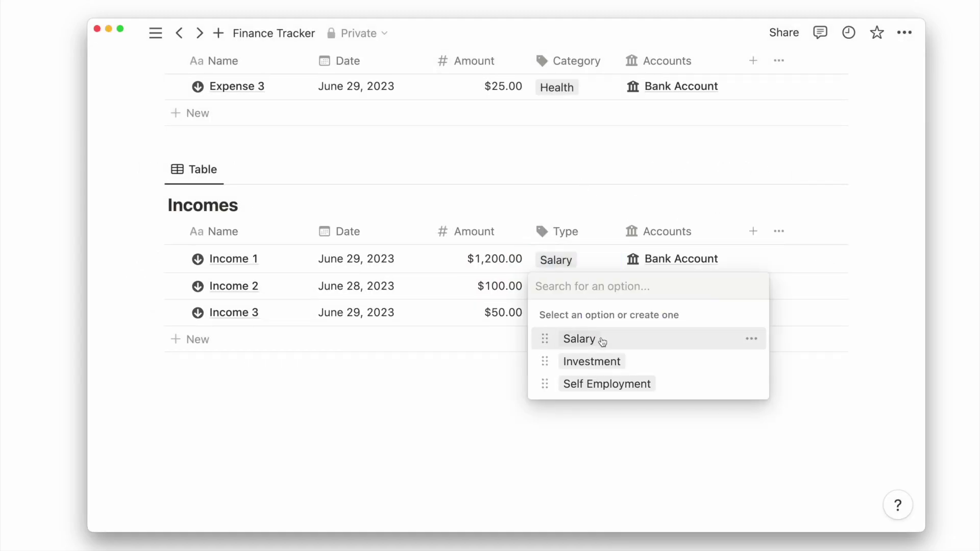
left_click(591, 361)
left_click(571, 313)
left_click(602, 412)
Step: On Bank Account, rename the income relation to 'Incomes' with an upward arrow icon
scroll(596, 188, "up", 4)
scroll(596, 188, "up", 4)
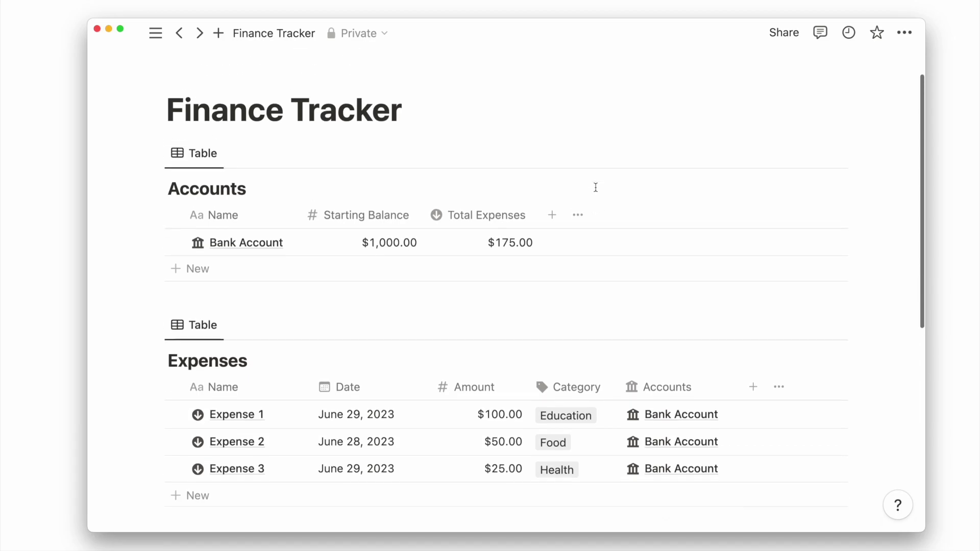
left_click(291, 256)
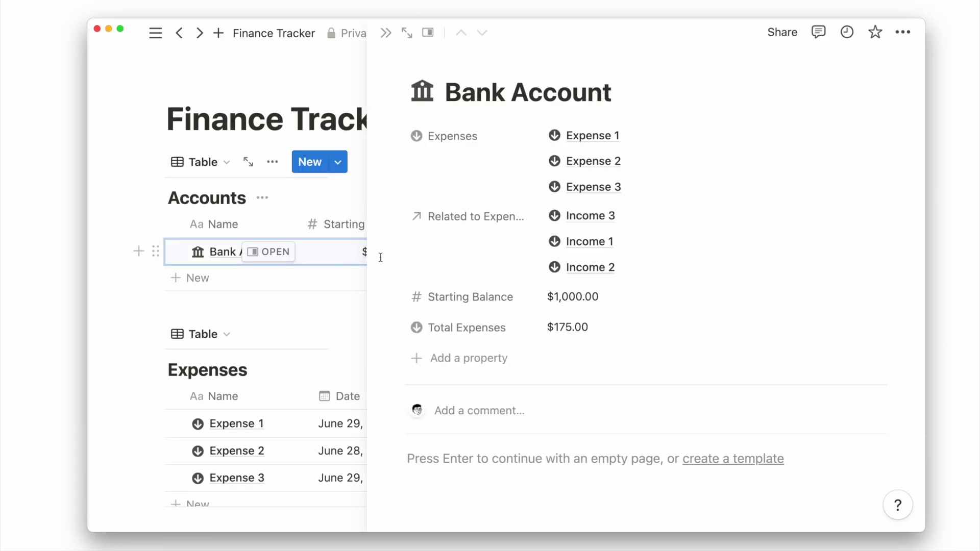
left_click(498, 218)
left_click(455, 301)
type("Incomes")
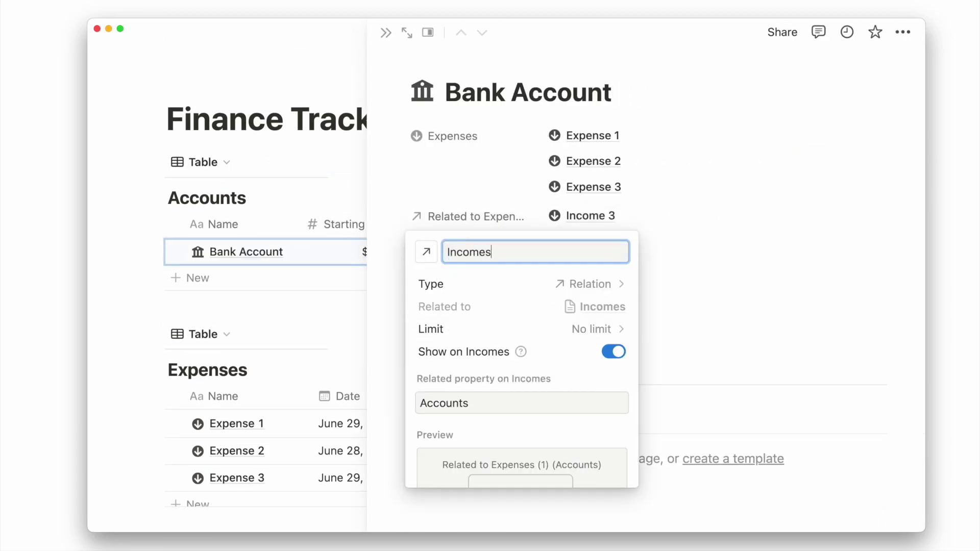
left_click(427, 252)
type("up")
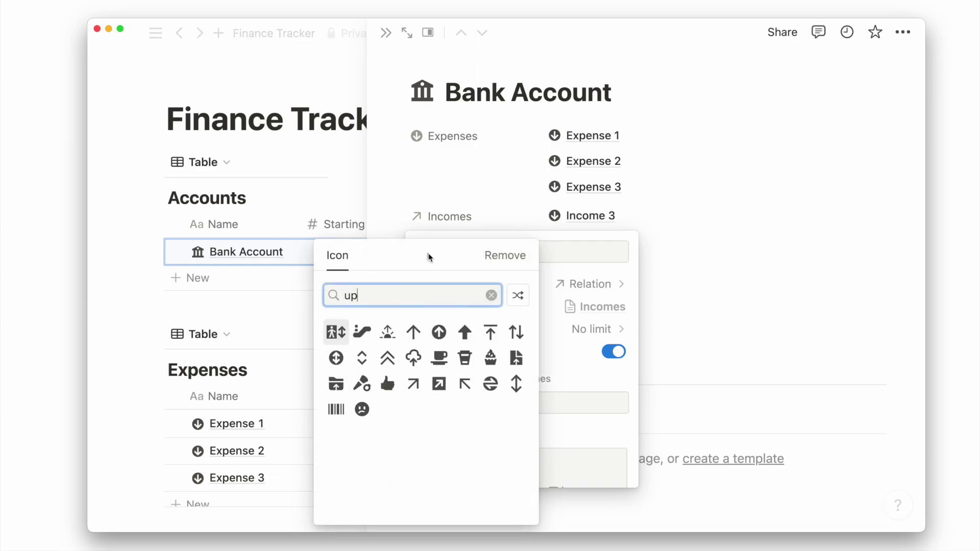
left_click(439, 332)
key("Escape")
Step: Show the Expenses and Incomes relations as minimal counts
left_click(481, 145)
mouse_move(522, 176)
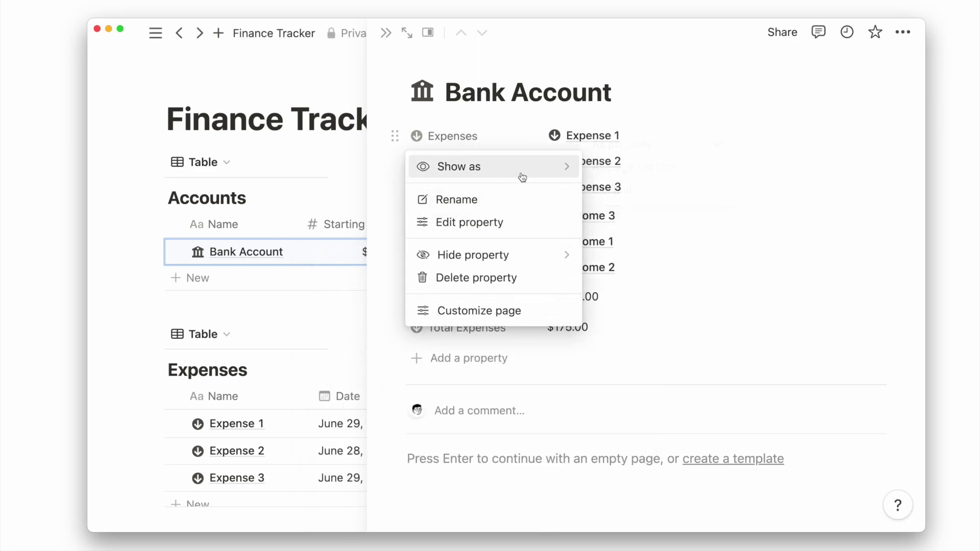
left_click(618, 188)
left_click(492, 138)
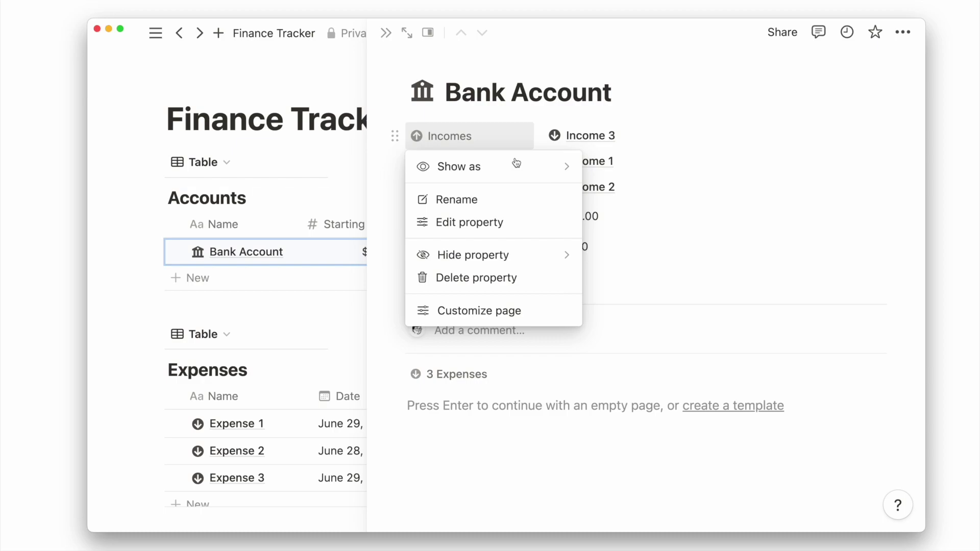
left_click(606, 188)
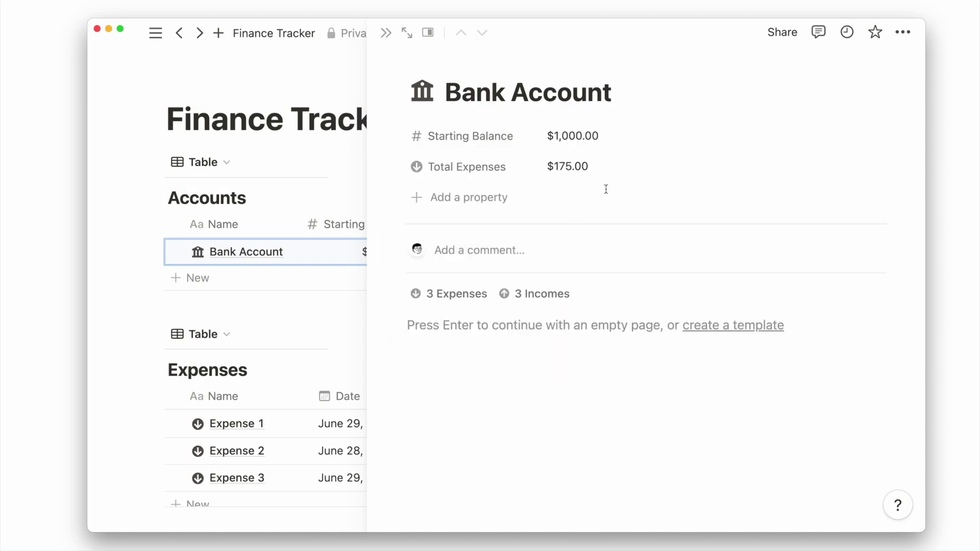
Step: Add a rollup property named 'Total Incomes' with an upward arrow icon
left_click(487, 201)
type("rol")
key("Return")
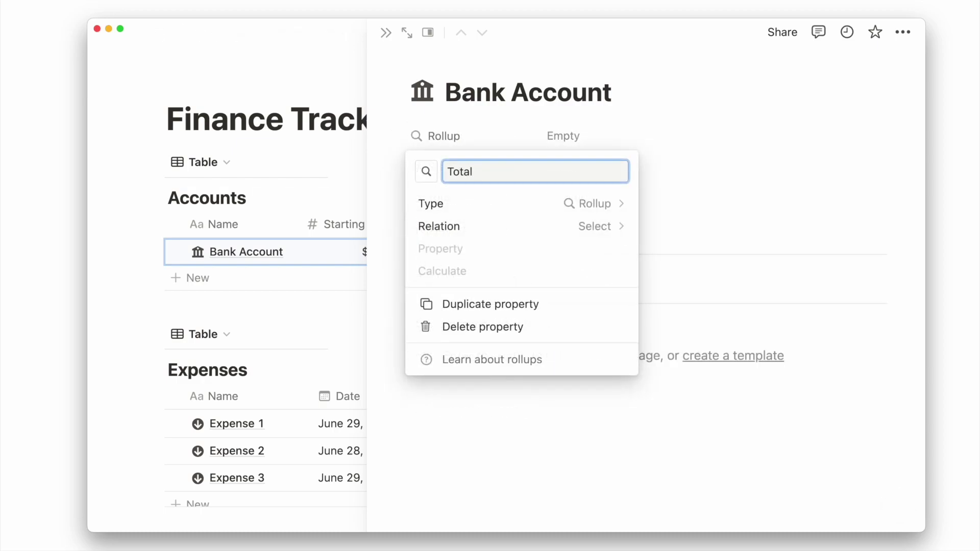
type("Total Incomes")
left_click(427, 172)
type("up")
left_click(332, 298)
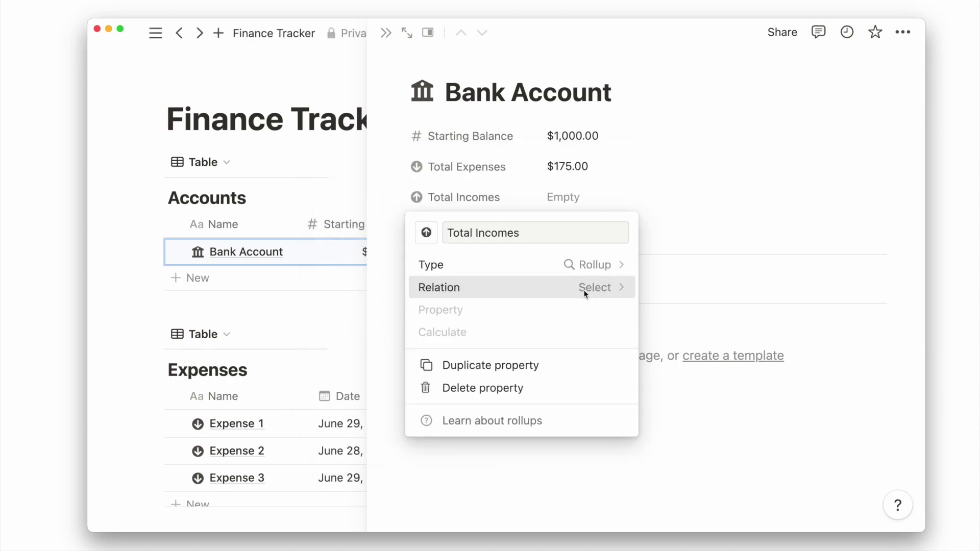
Step: Point the Total Incomes rollup at the Incomes relation's Amount property
left_click(595, 287)
left_click(563, 377)
left_click(602, 310)
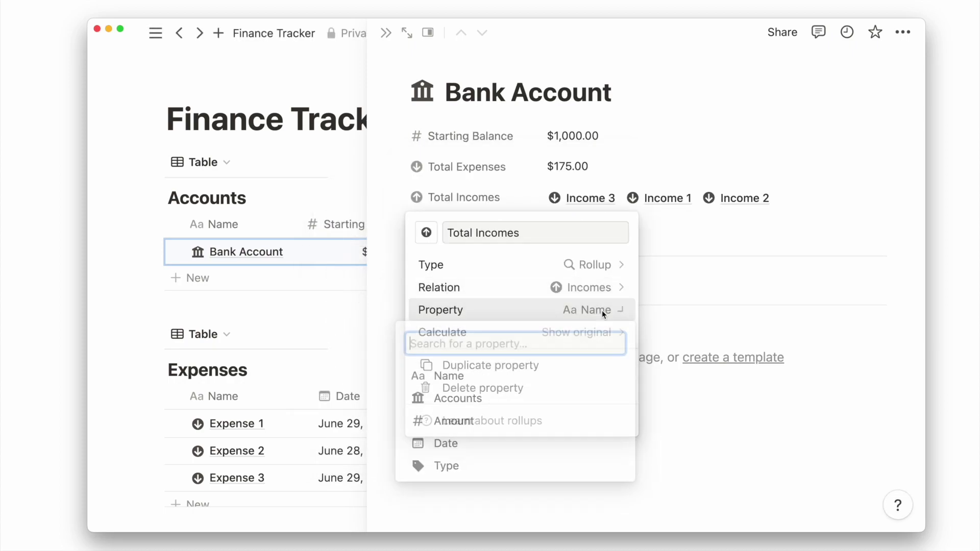
left_click(567, 420)
left_click(593, 333)
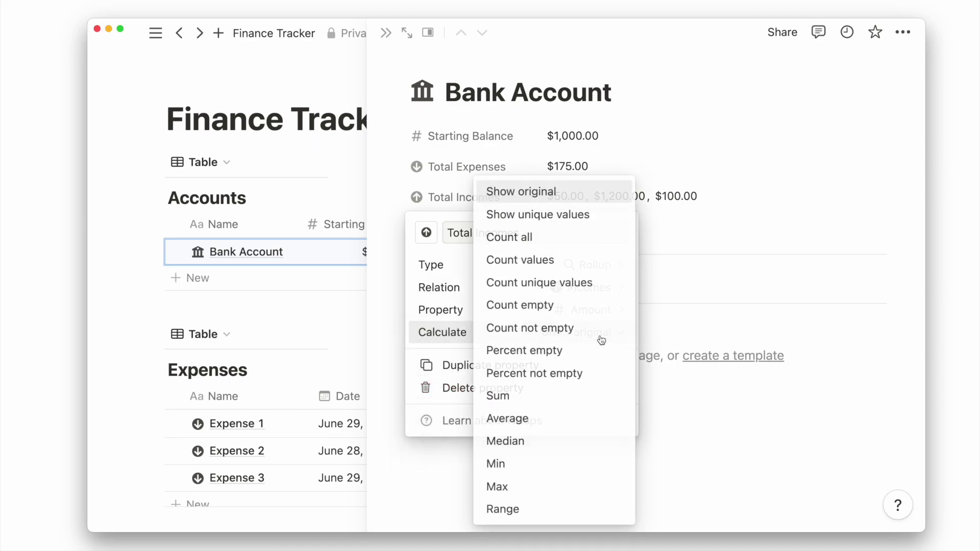
Step: Sum the Total Incomes rollup, then add a 'Current Balance' formula property with a number icon
left_click(567, 394)
left_click(500, 228)
type("form")
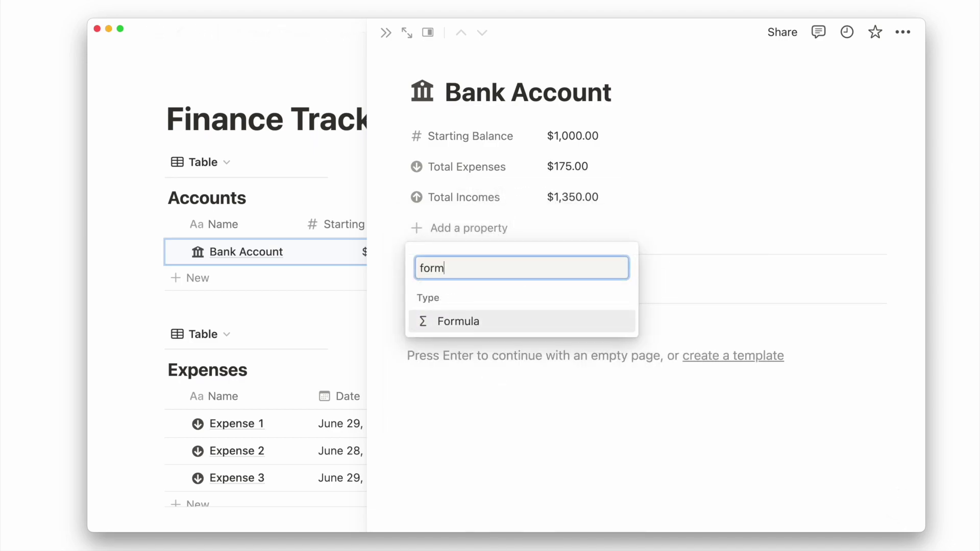
key("Return")
type("Current Bal")
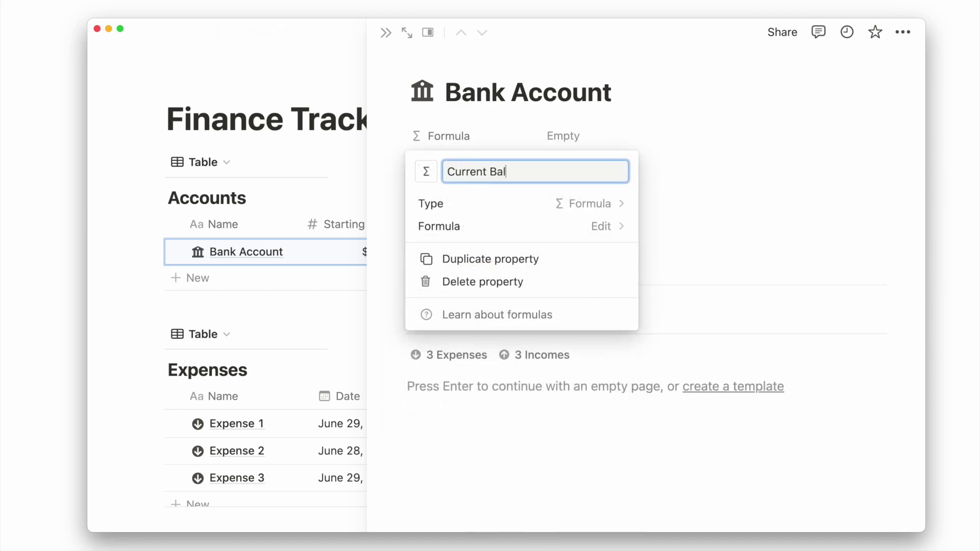
type("ance")
left_click(427, 171)
type("number")
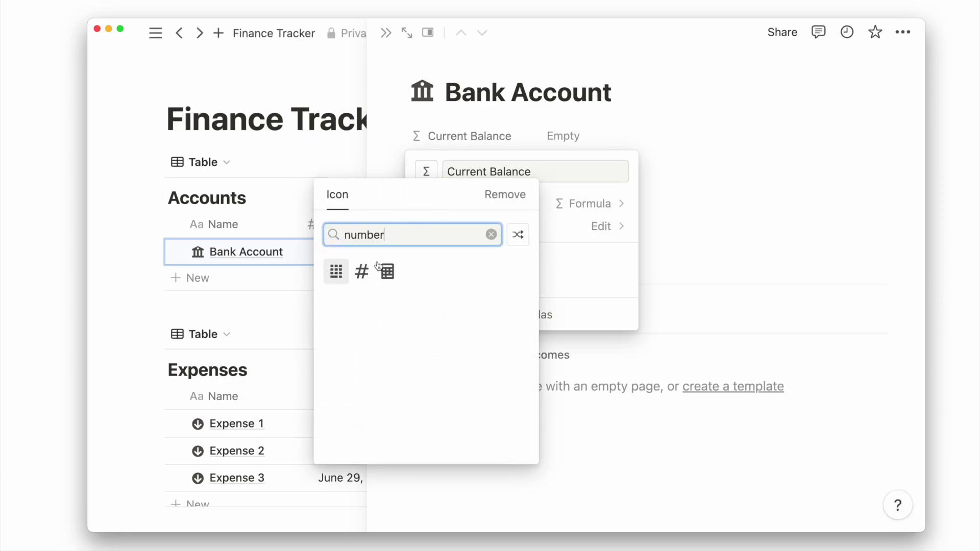
left_click(362, 271)
Step: Set the Current Balance formula to Starting Balance + Total Incomes − Total Expenses
left_click(495, 228)
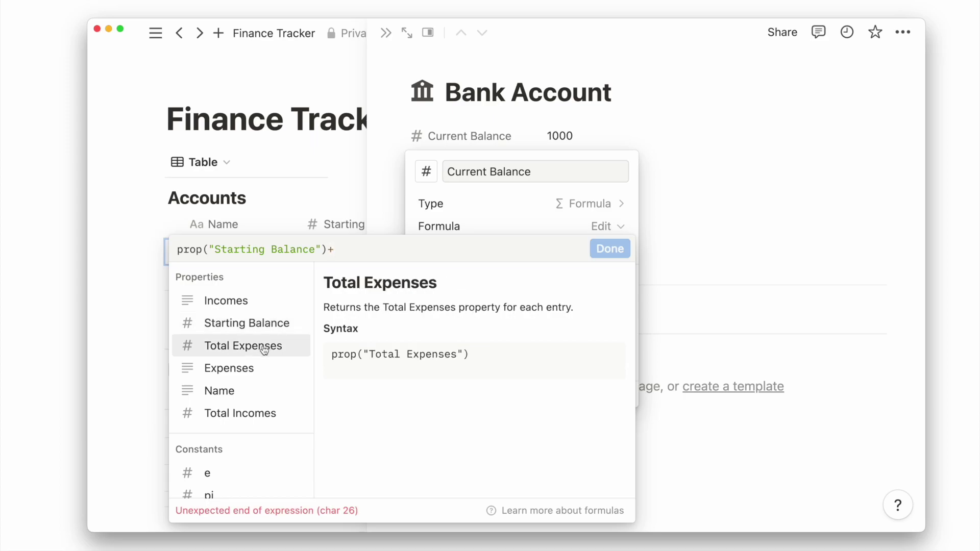
left_click(240, 411)
type("-")
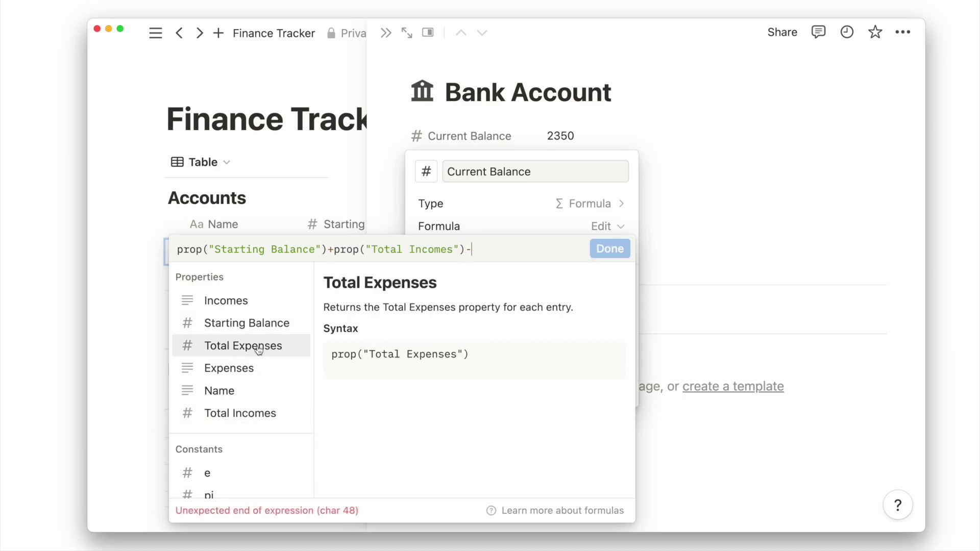
left_click(256, 345)
left_click(600, 248)
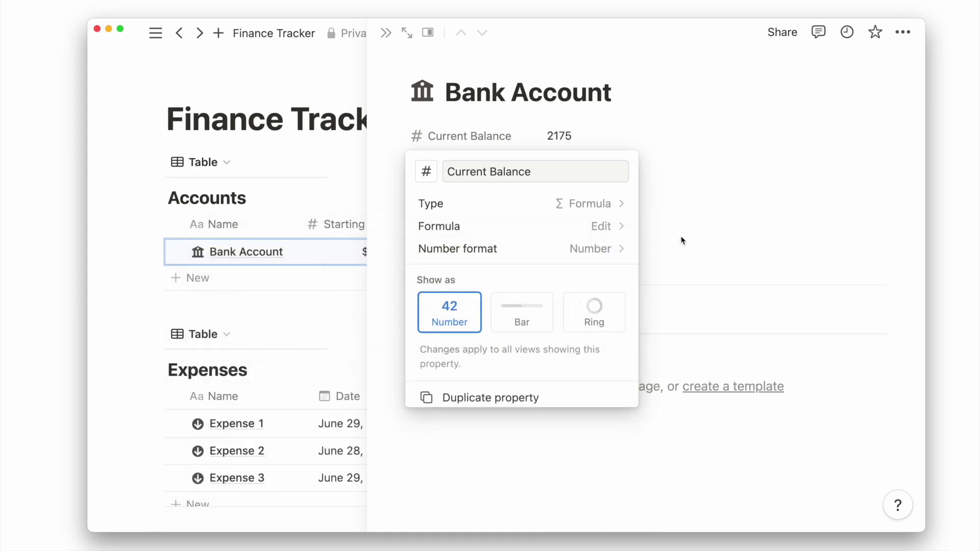
left_click(849, 145)
Step: Format Current Balance as US Dollar and move it below Total Incomes
left_click(850, 135)
left_click(745, 267)
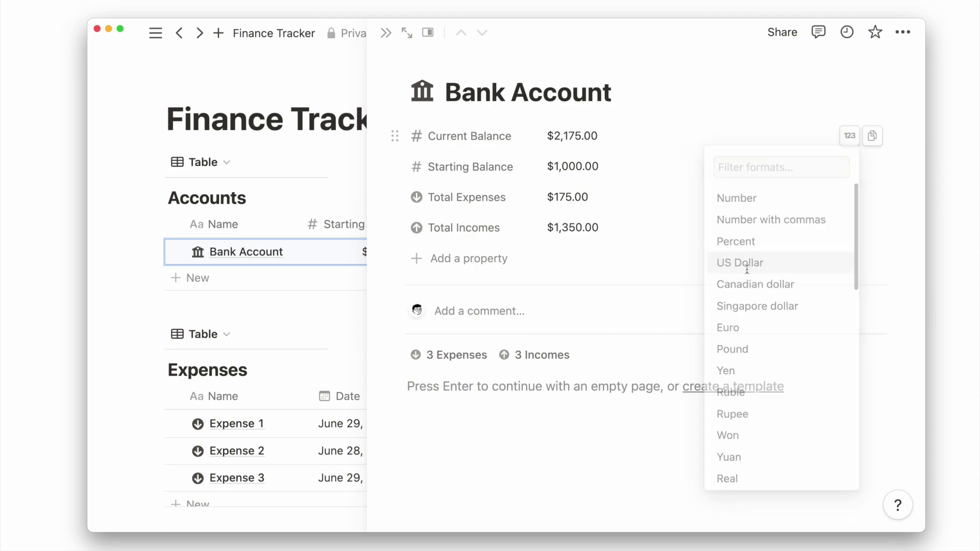
left_click_drag(512, 155, 520, 241)
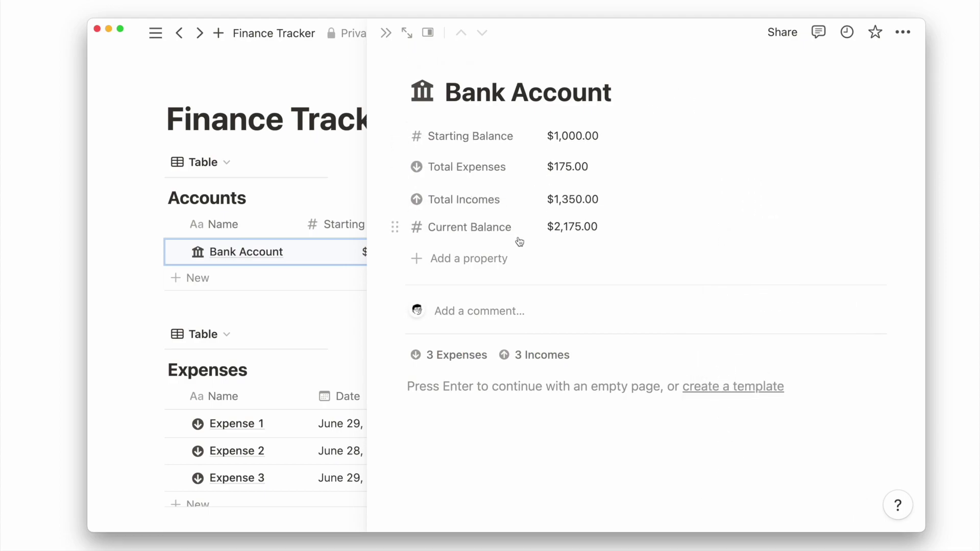
Step: Show Total Incomes and Current Balance as columns in the Accounts table
left_click(386, 33)
left_click(773, 162)
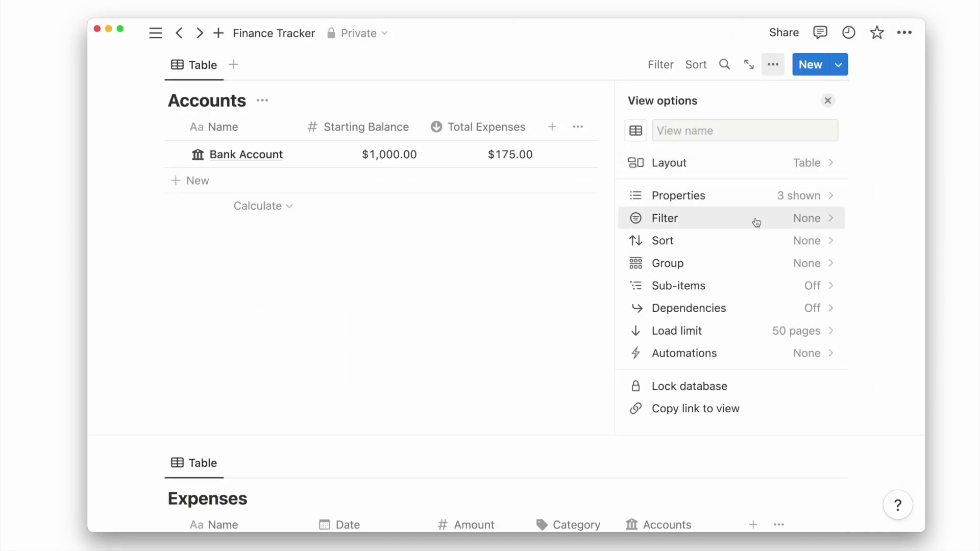
left_click(759, 202)
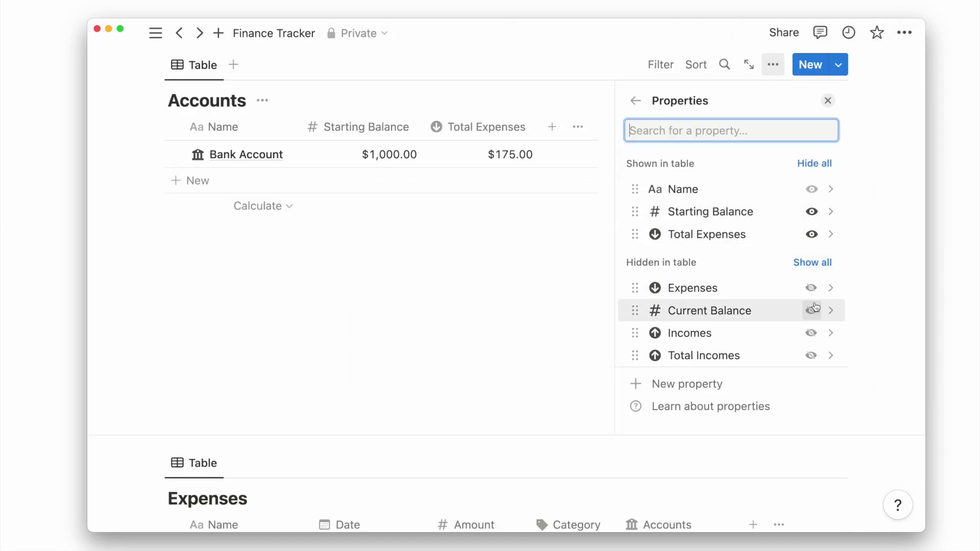
scroll(814, 317, "down", 2)
left_click(812, 318)
left_click(812, 297)
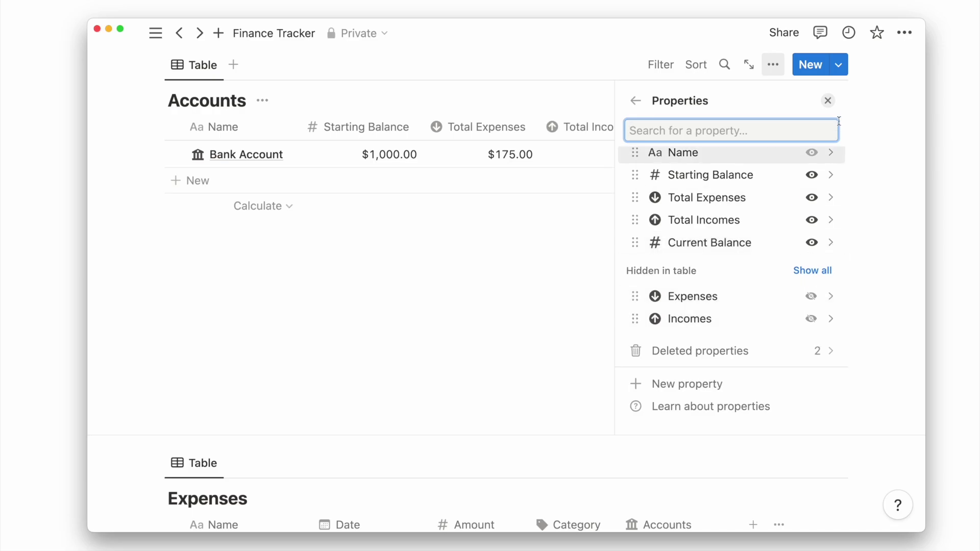
left_click(829, 100)
Step: Hide the Starting Balance column from the Accounts table view
left_click(393, 127)
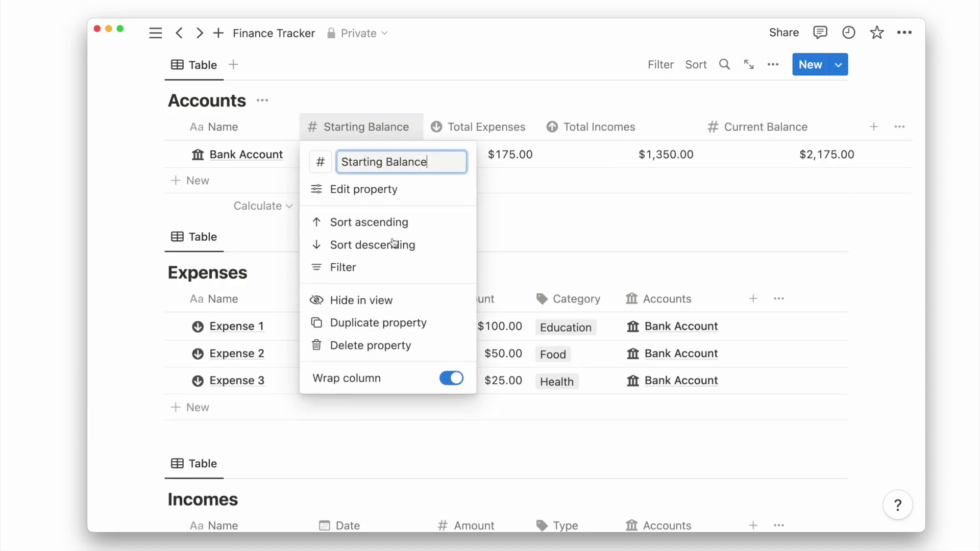
left_click(388, 302)
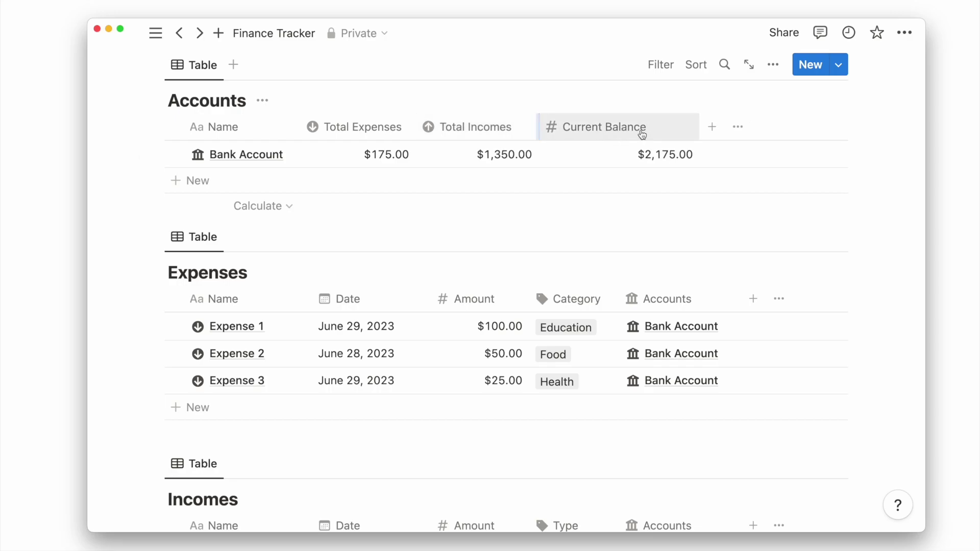
scroll(613, 249, "down", 2)
scroll(612, 249, "up", 3)
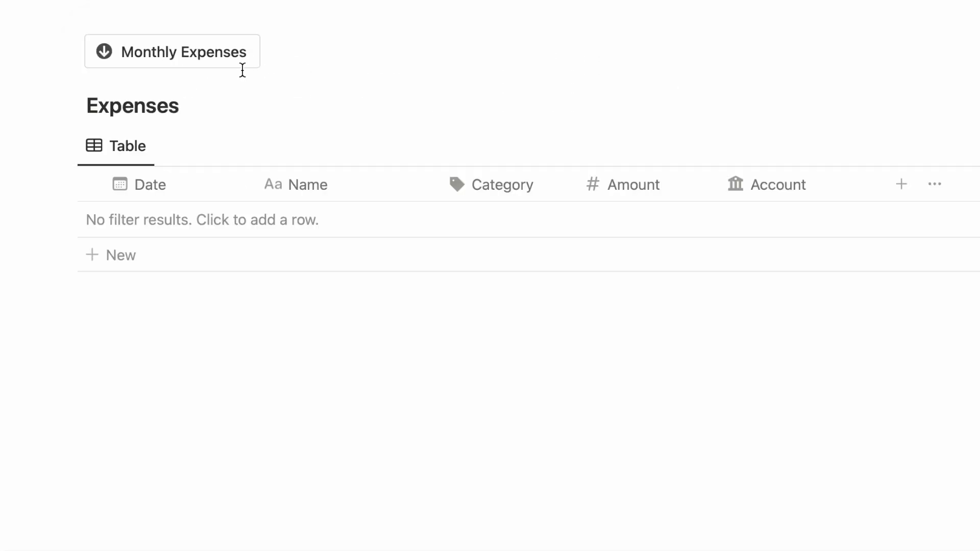
Step: Add the recurring monthly expenses, then enter 200 as a new transfer amount
left_click(240, 66)
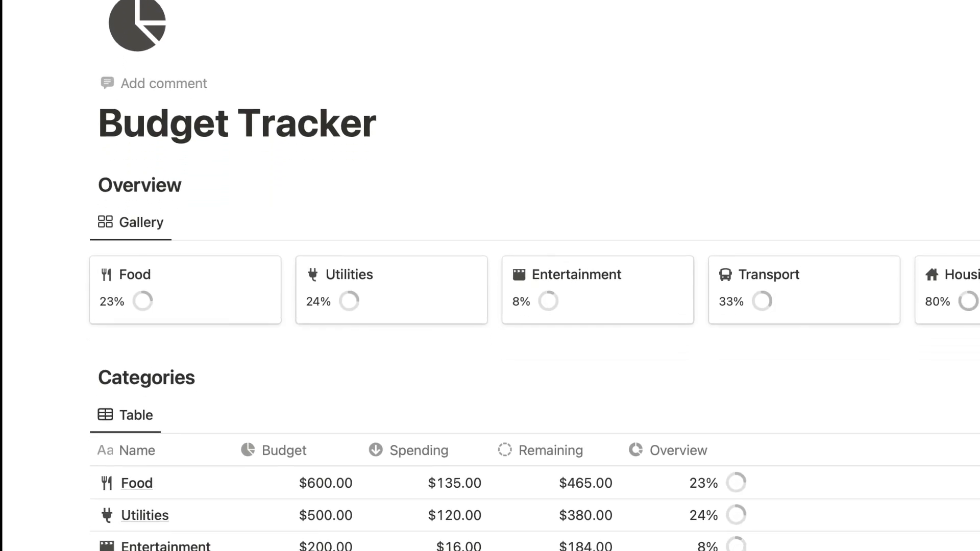
scroll(490, 276, "down", 5)
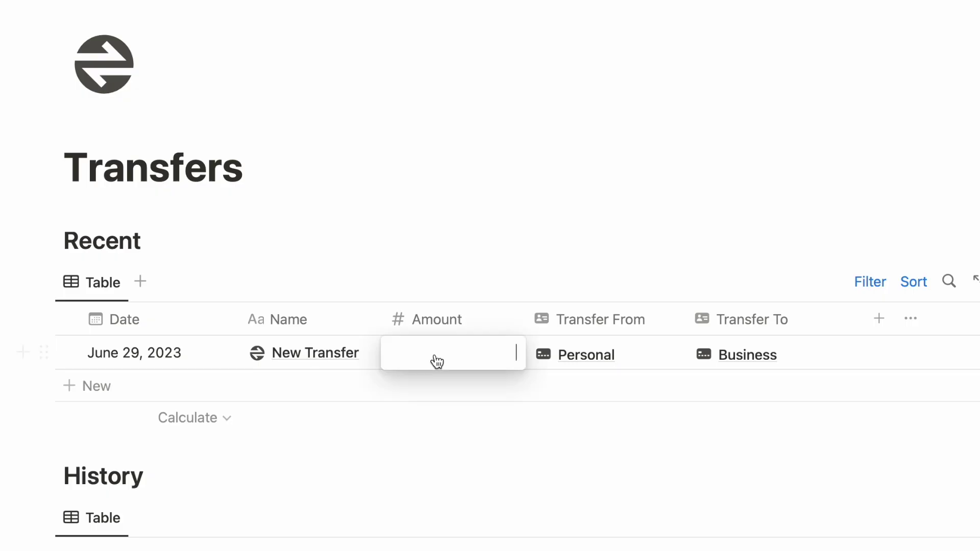
type("200")
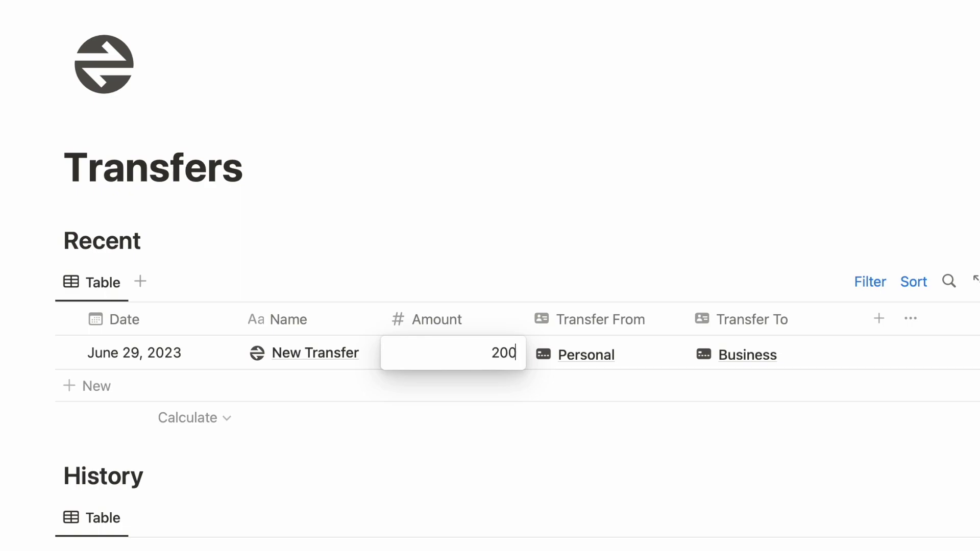